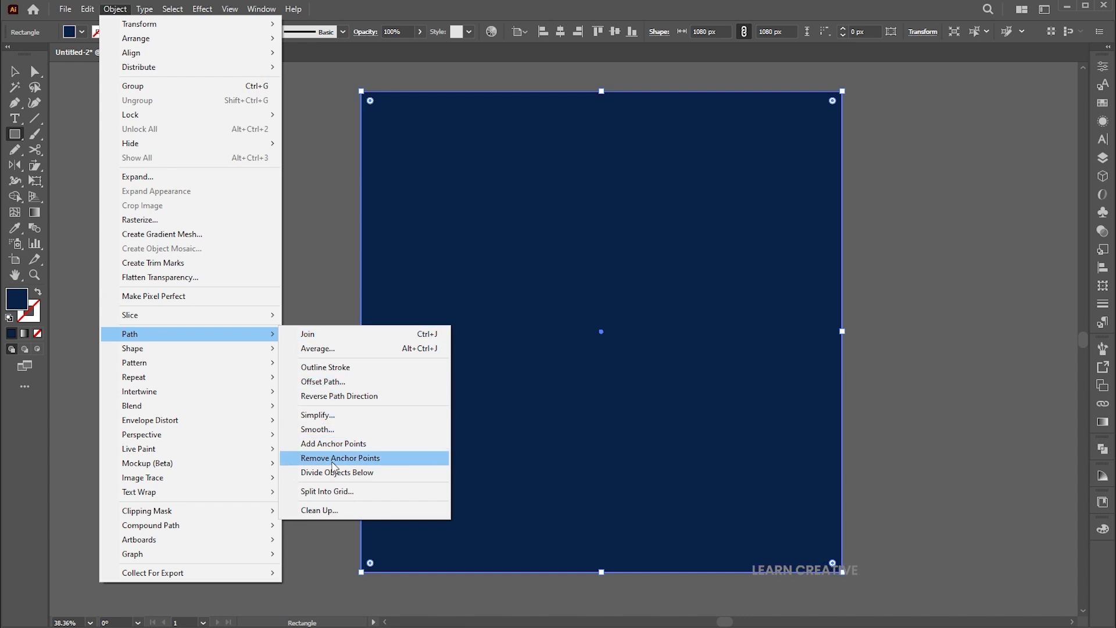
Split the navy square into a grid of 20 rows and 20 columns with 20 px gutters, adding guides
left_click(325, 492)
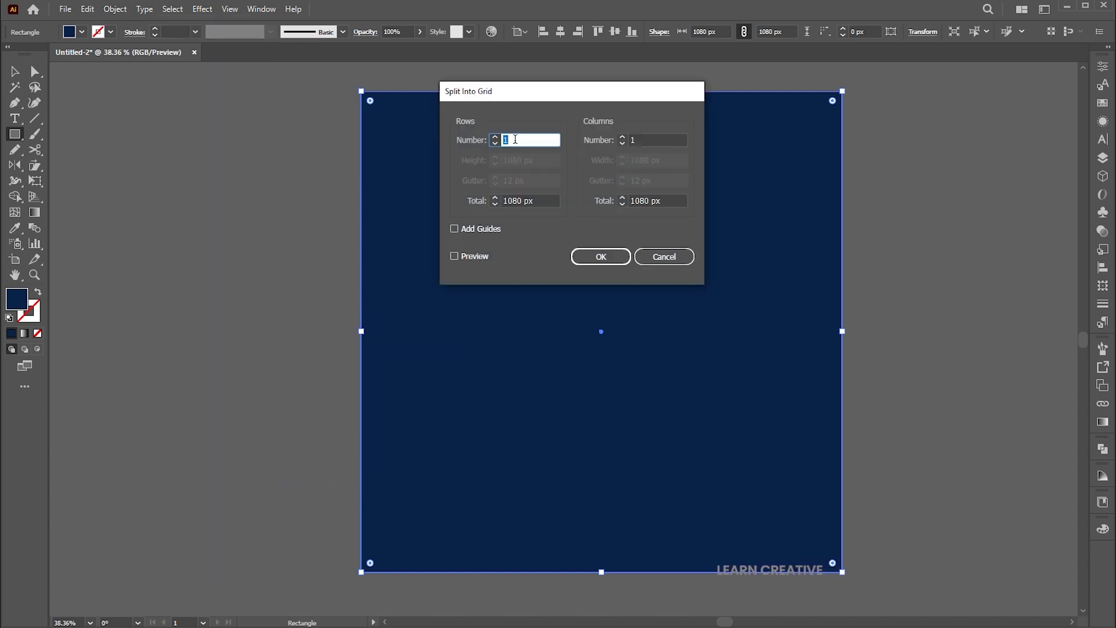
type("20")
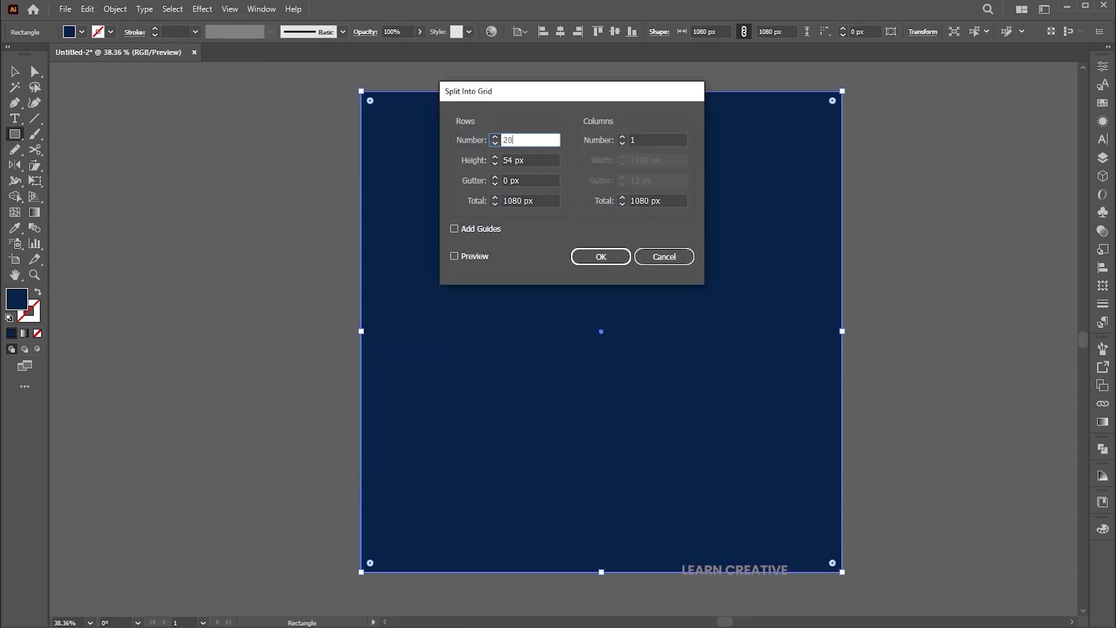
left_click(618, 141)
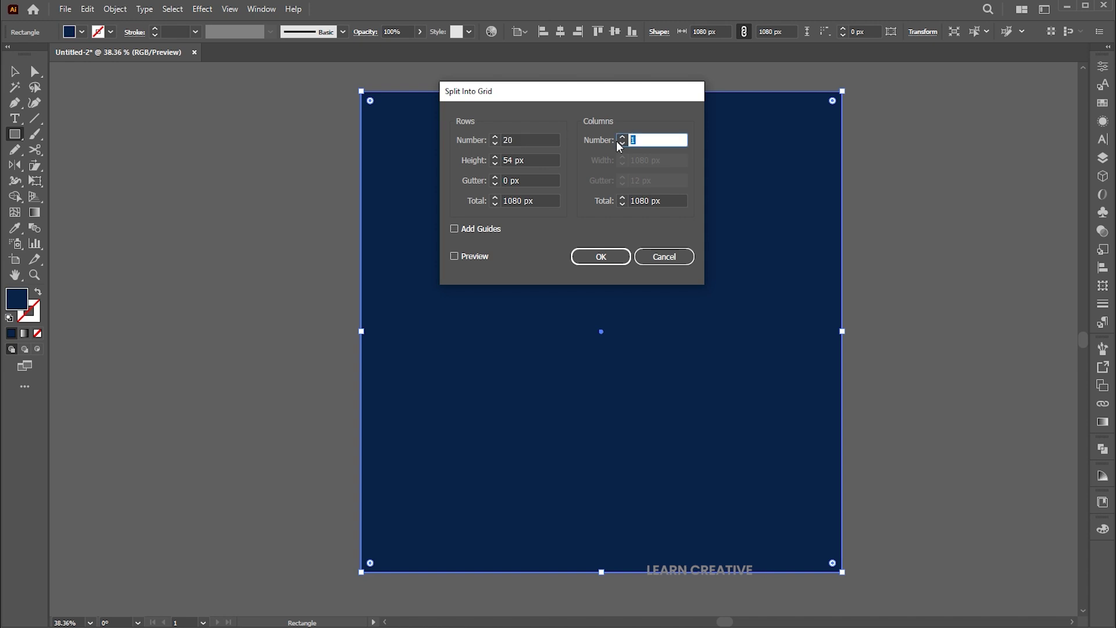
type("20")
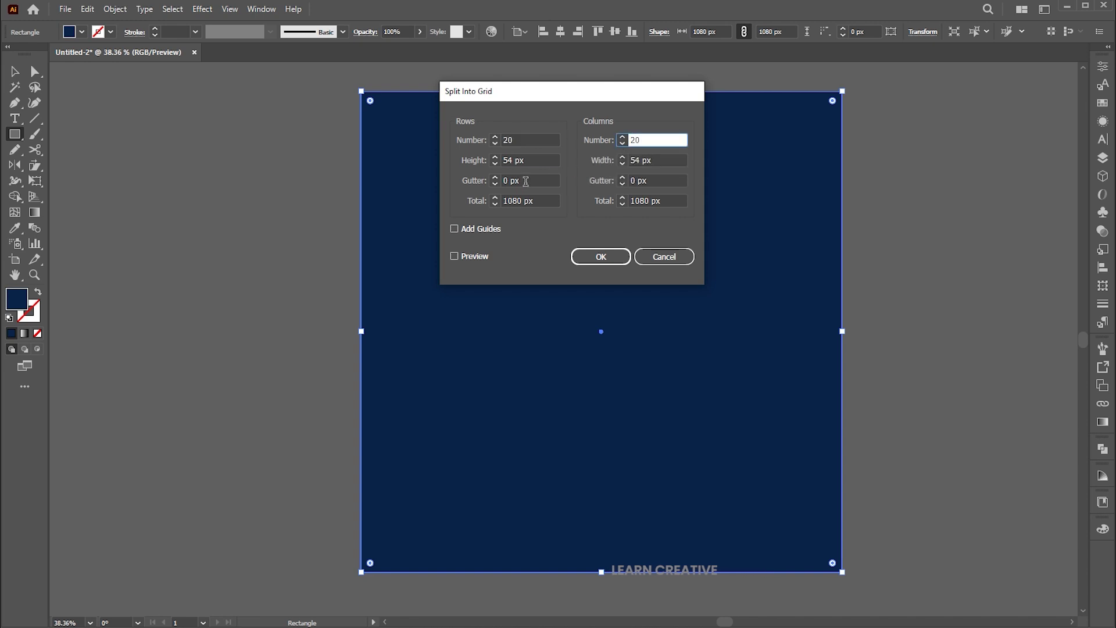
left_click(479, 182)
type("20")
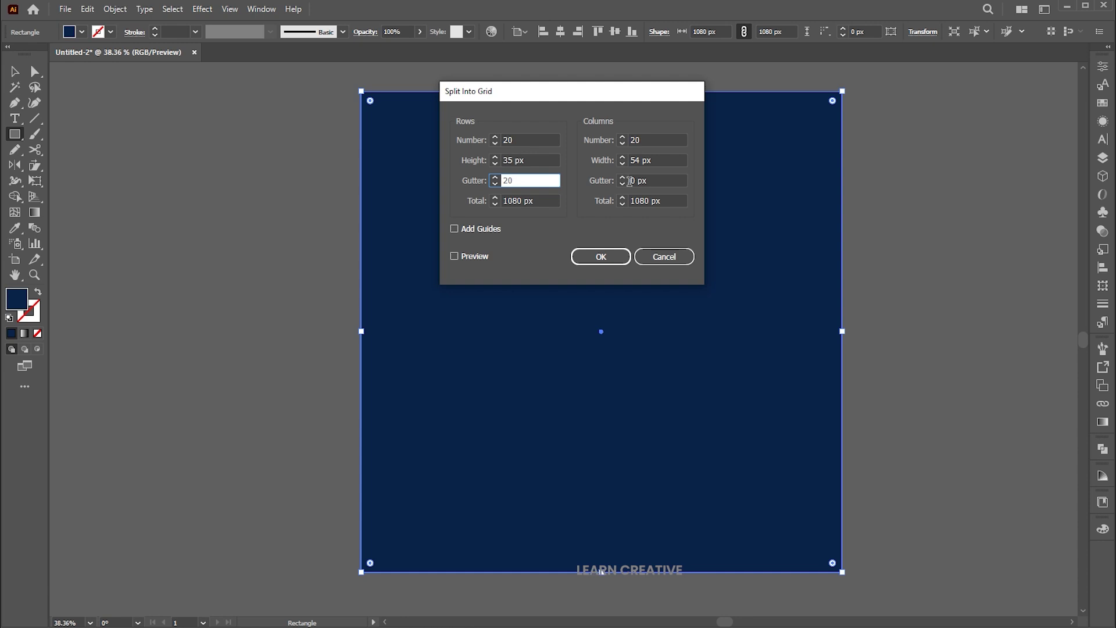
left_click(610, 184)
type("20")
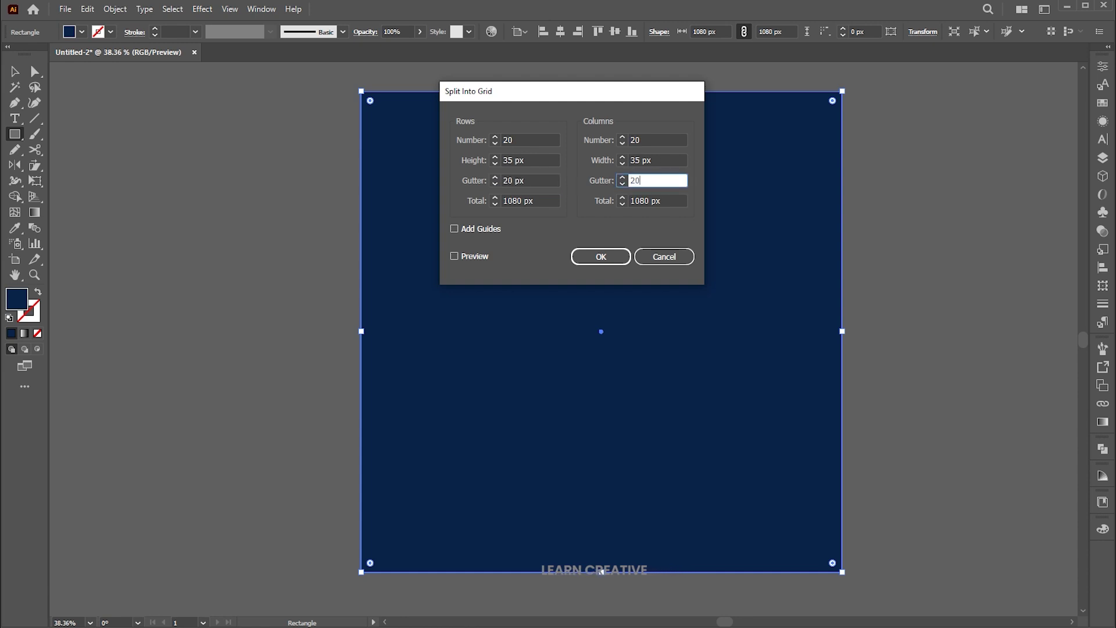
left_click(467, 231)
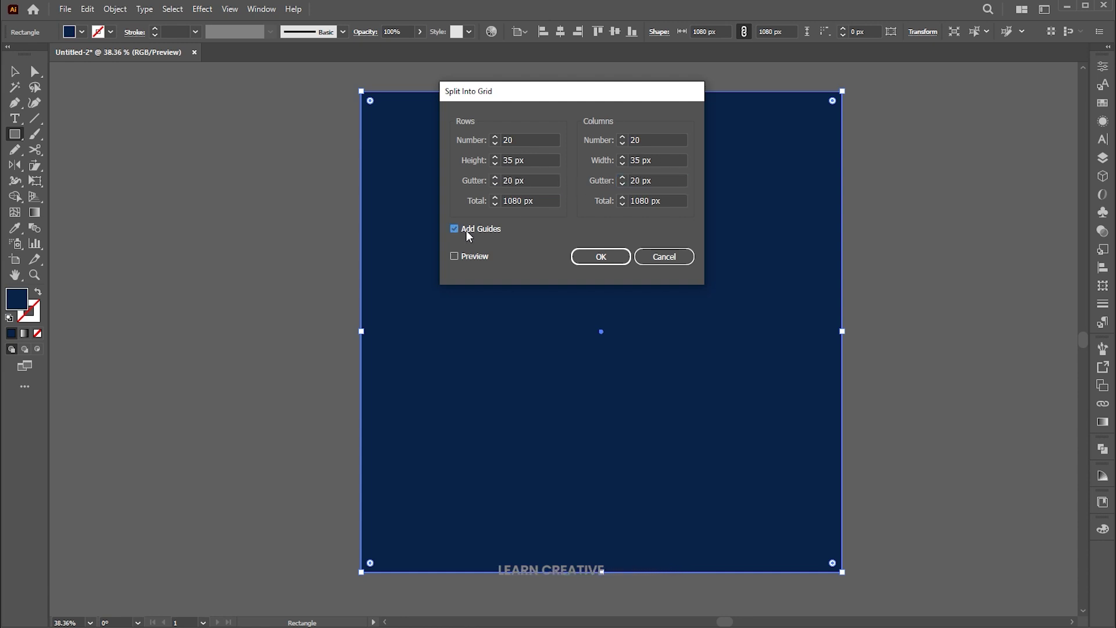
left_click(601, 256)
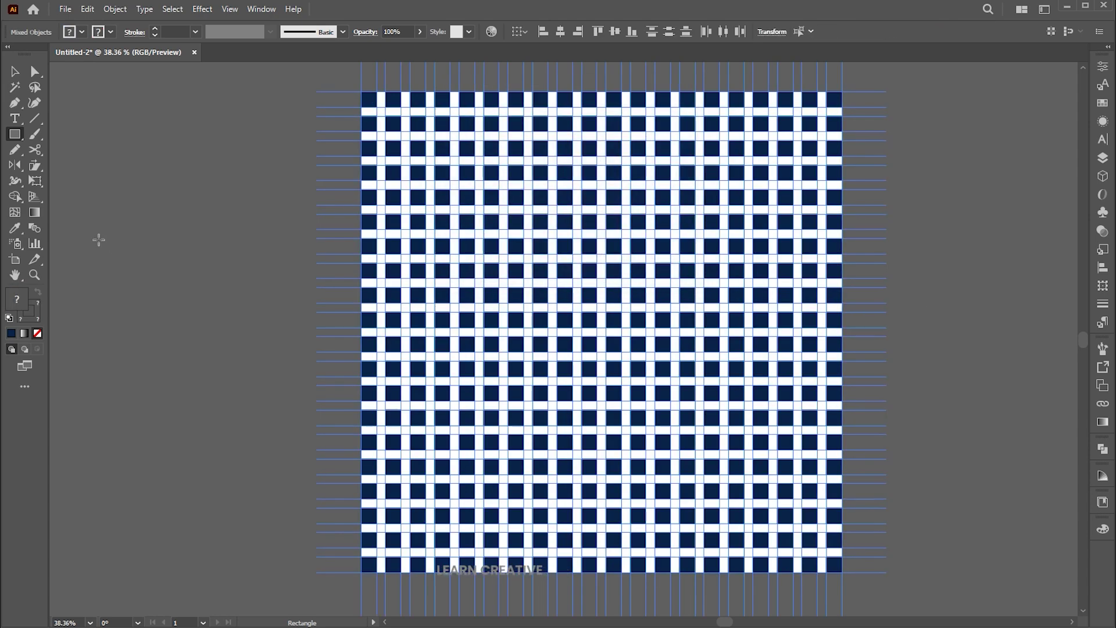
Activate the Shape Builder tool on the selected grid and set the fill colour to red FF0000
left_click(15, 199)
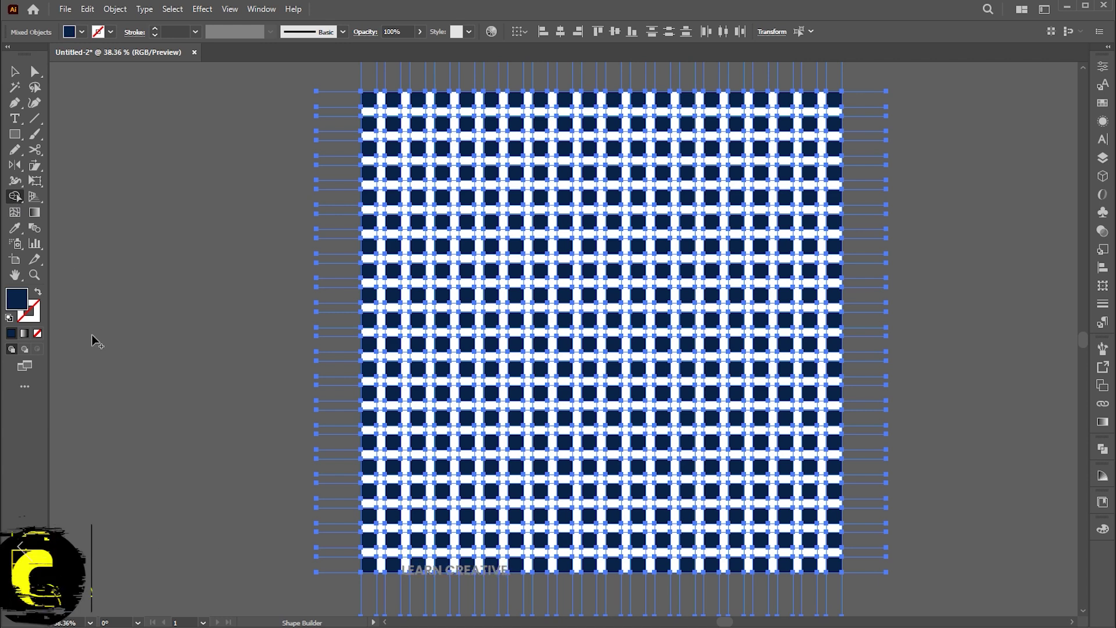
double_click(16, 299)
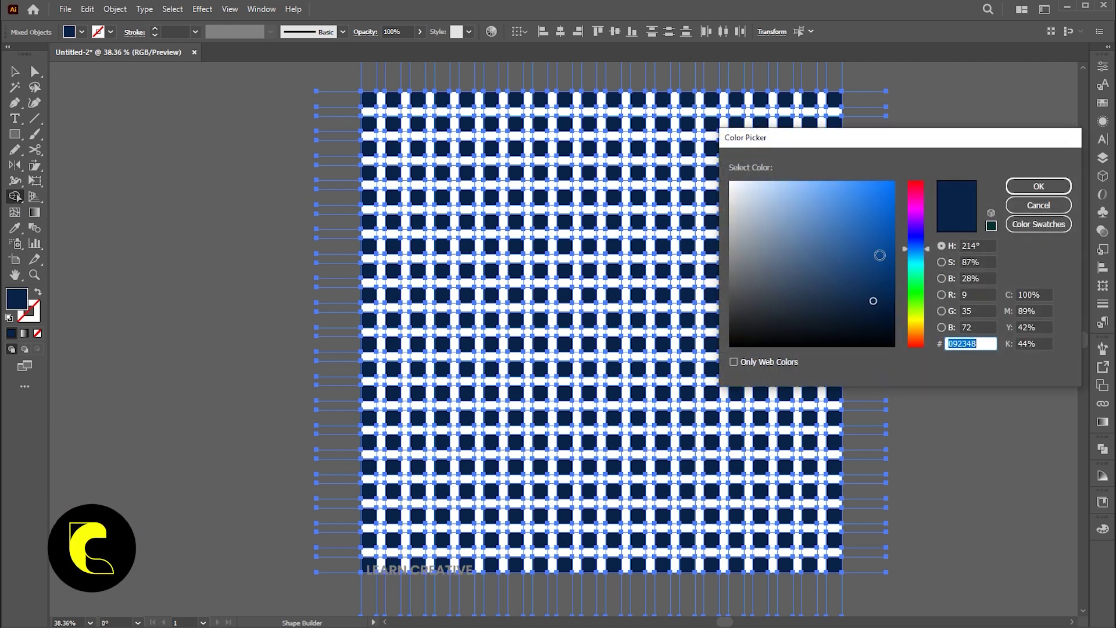
left_click_drag(912, 236, 899, 184)
left_click(895, 182)
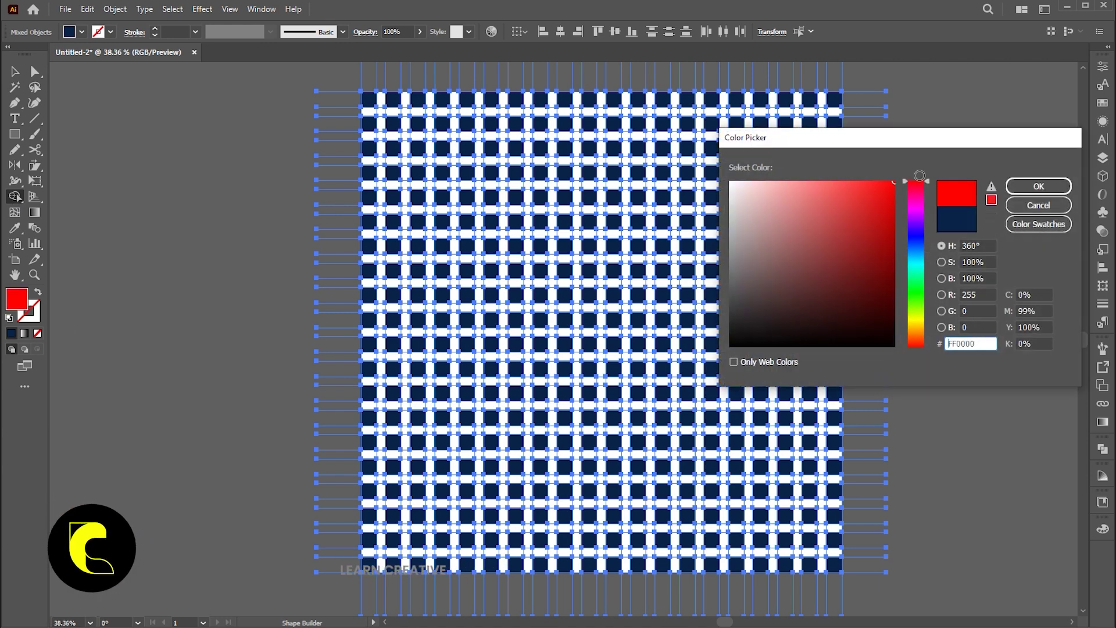
left_click(1027, 186)
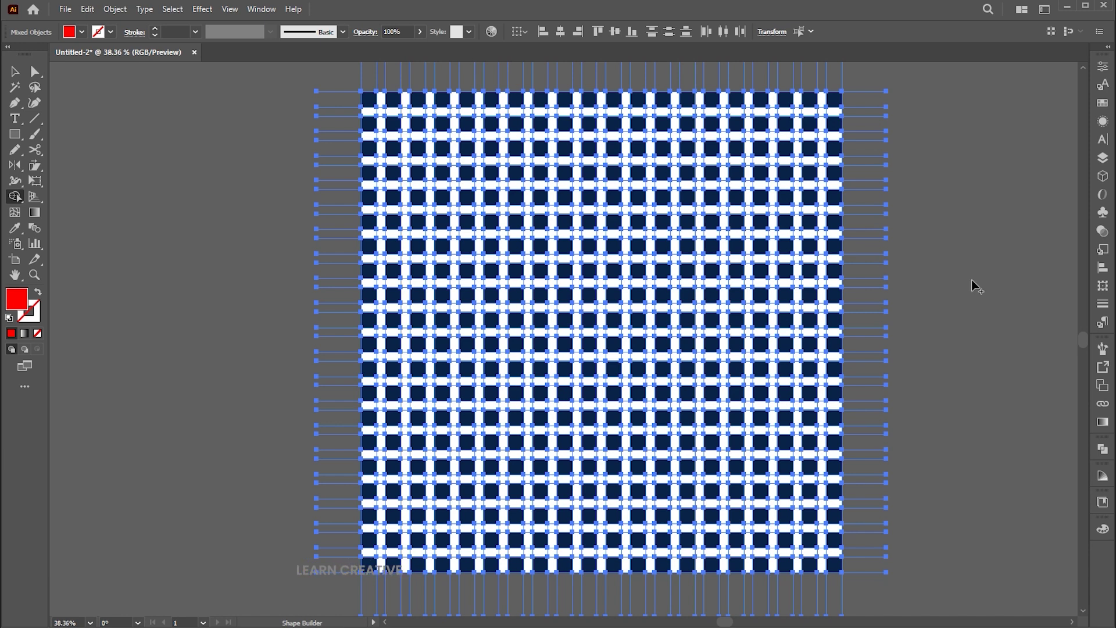
Merge grid cells into the upper line of red square Kufic lettering, from the hooked right-hand stem to the left-hand strokes and dots
mouse_move(714, 220)
left_mouse_down()
mouse_move(715, 303)
mouse_move(693, 305)
left_mouse_up()
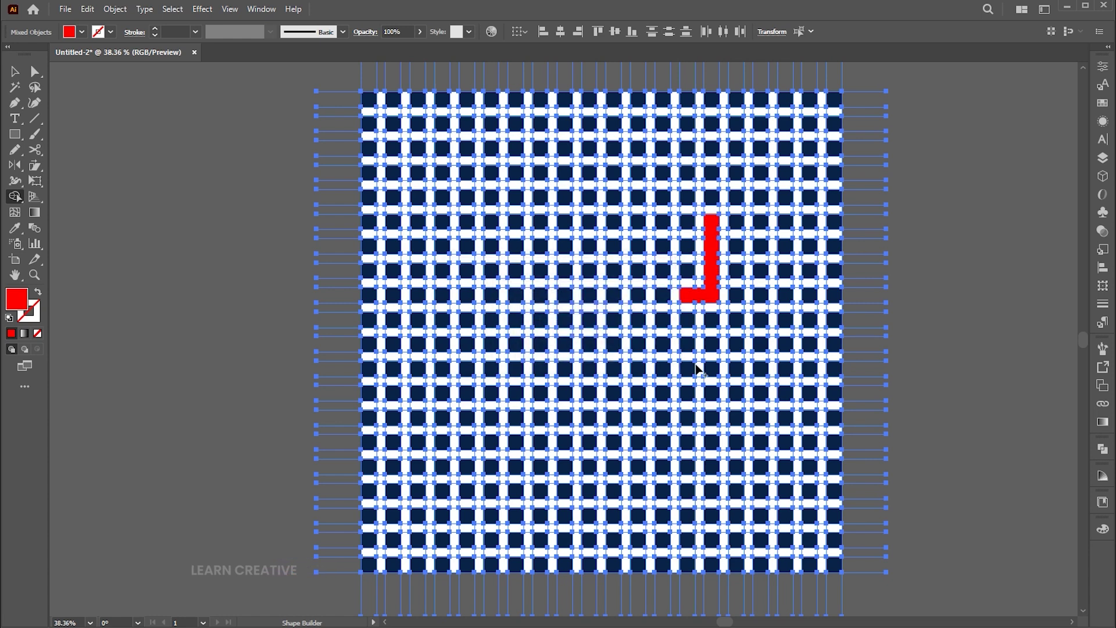
mouse_move(689, 276)
left_mouse_down()
mouse_move(692, 224)
mouse_move(672, 216)
mouse_move(661, 269)
mouse_move(688, 278)
left_mouse_up()
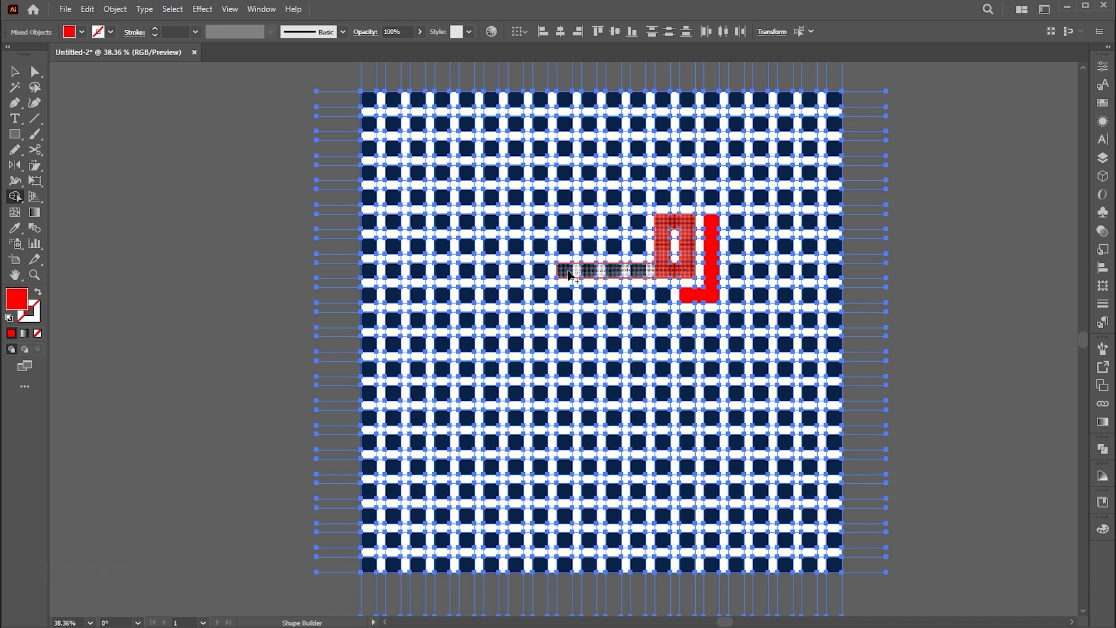
left_click_drag(638, 262, 638, 265)
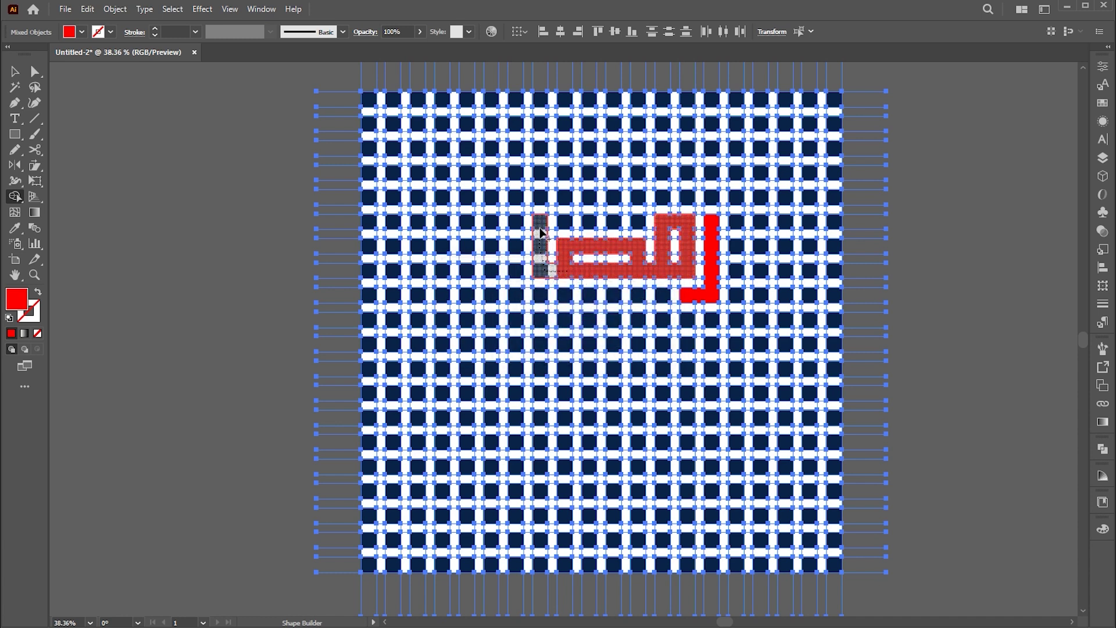
left_click_drag(618, 226, 619, 226)
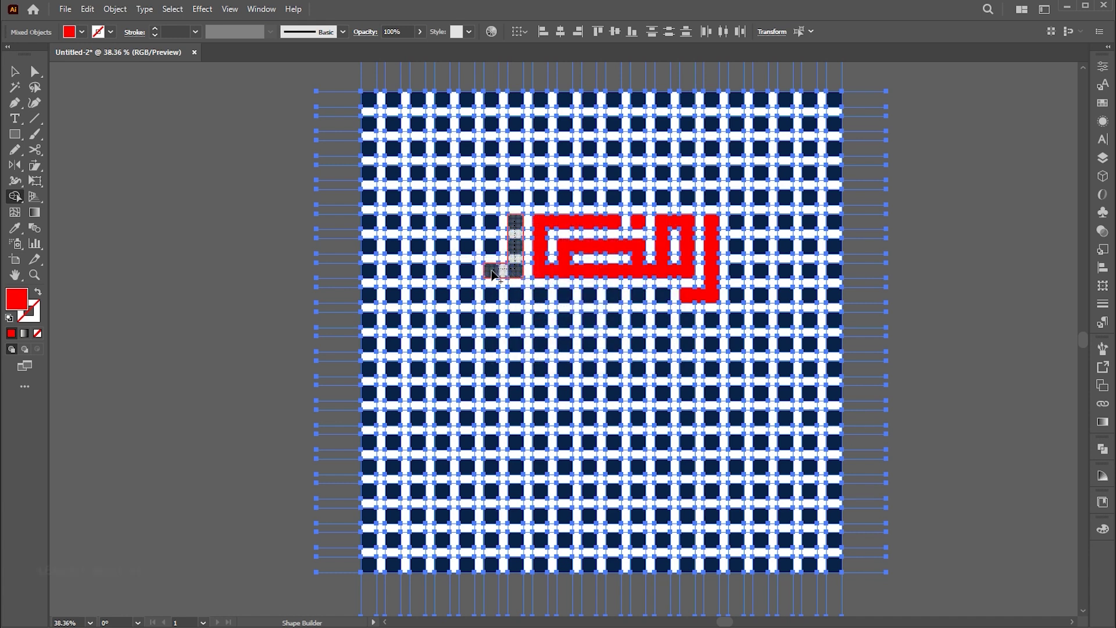
left_click_drag(491, 247, 493, 245)
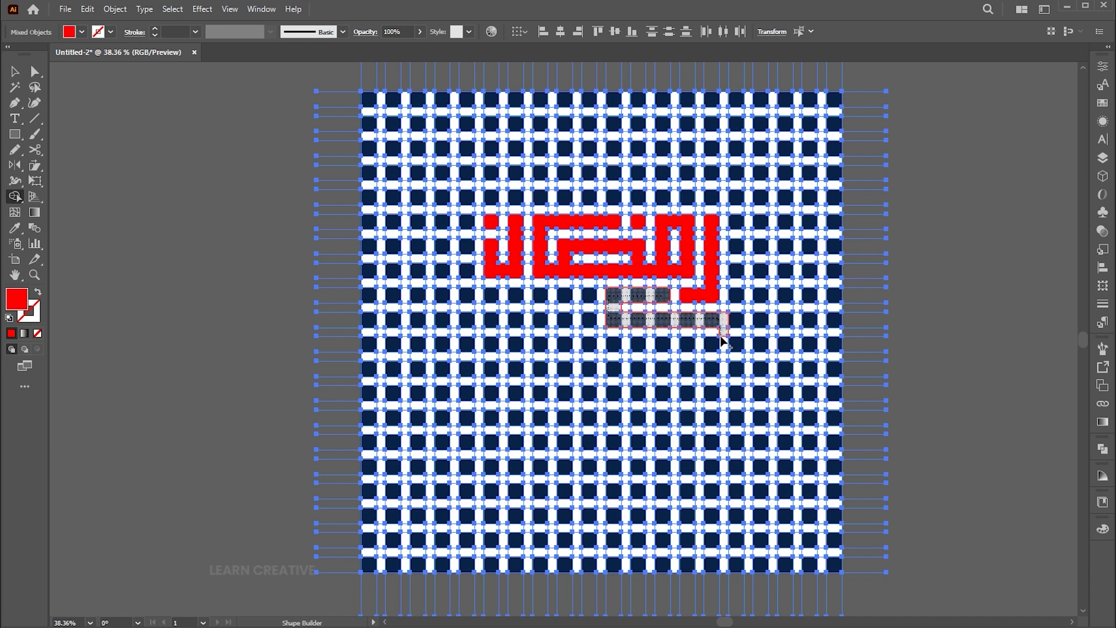
Undo the misaligned second-line stroke and merge cells into the folded right-hand letter with the tall stem and hooked foot beside it
left_click_drag(724, 345, 724, 344)
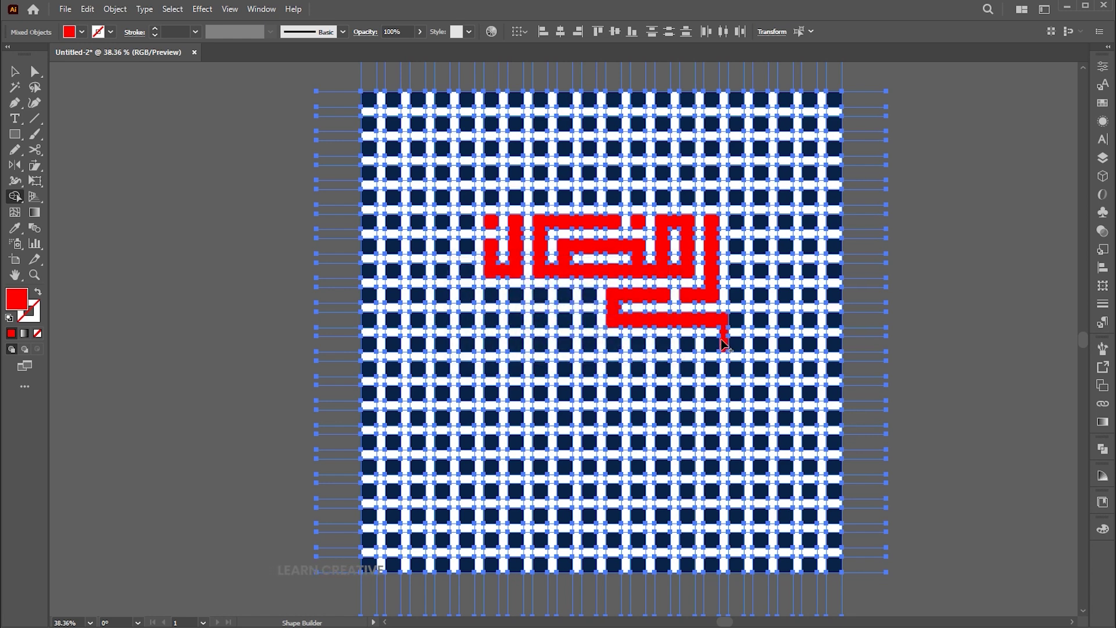
key("ctrl+z")
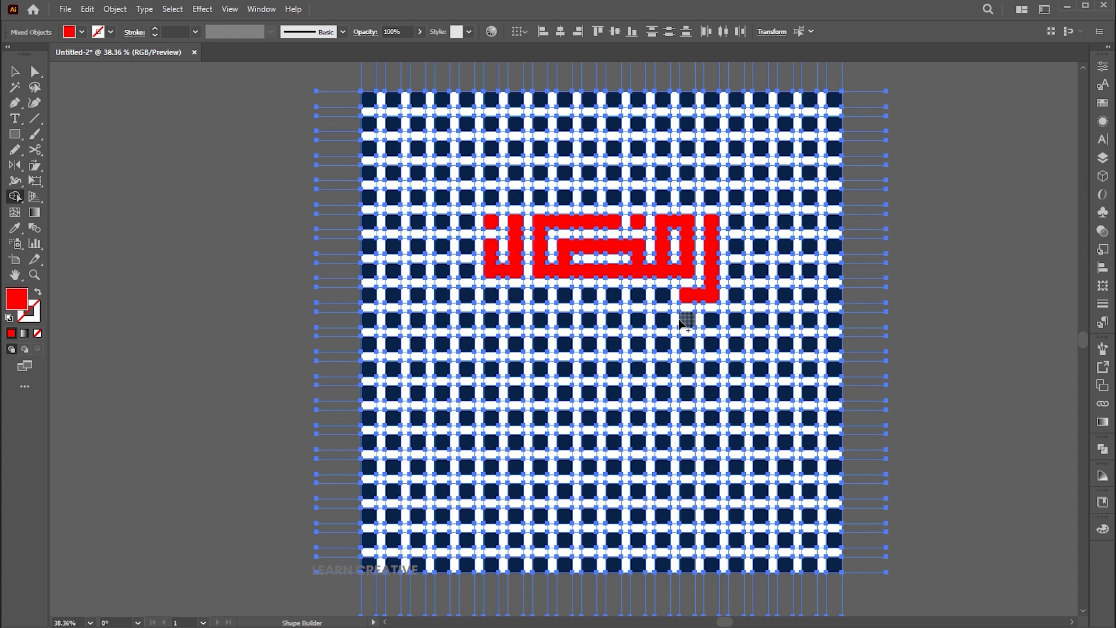
mouse_move(664, 307)
left_mouse_down()
mouse_move(648, 295)
mouse_move(615, 304)
mouse_move(642, 321)
mouse_move(701, 321)
mouse_move(712, 344)
mouse_move(588, 348)
mouse_move(589, 301)
left_mouse_up()
left_click_drag(588, 373, 564, 369)
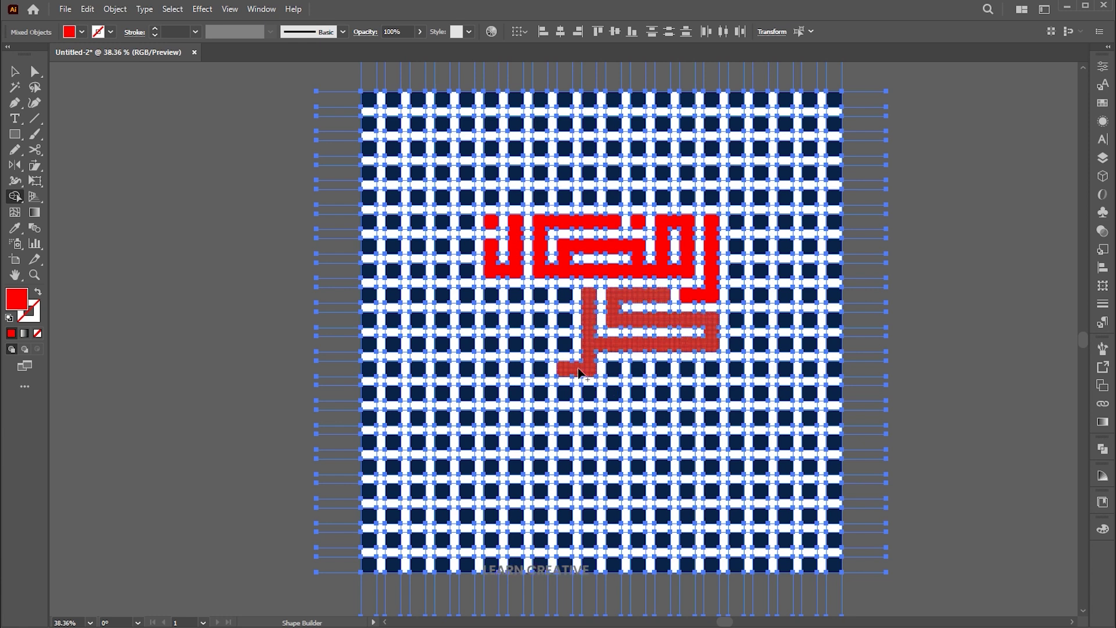
Merge cells into the second line's left-hand zigzag letters, then fill the dots and the long bar beneath
mouse_move(567, 349)
left_mouse_down()
mouse_move(566, 299)
mouse_move(541, 302)
left_mouse_up()
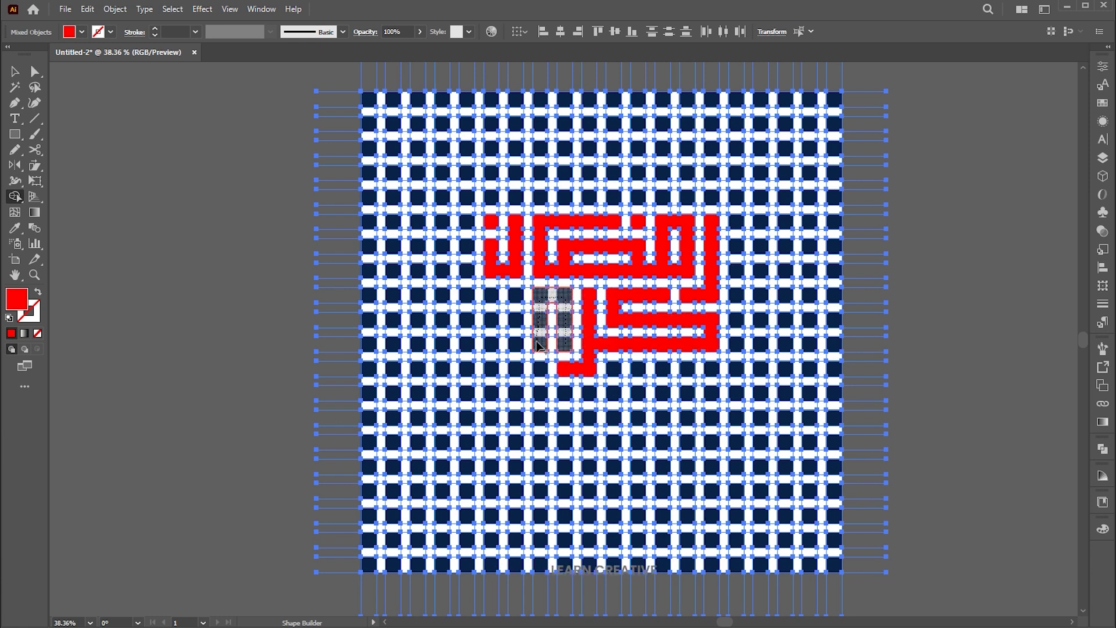
mouse_move(539, 347)
left_mouse_down()
mouse_move(496, 344)
mouse_move(495, 299)
mouse_move(513, 293)
mouse_move(515, 345)
left_mouse_up()
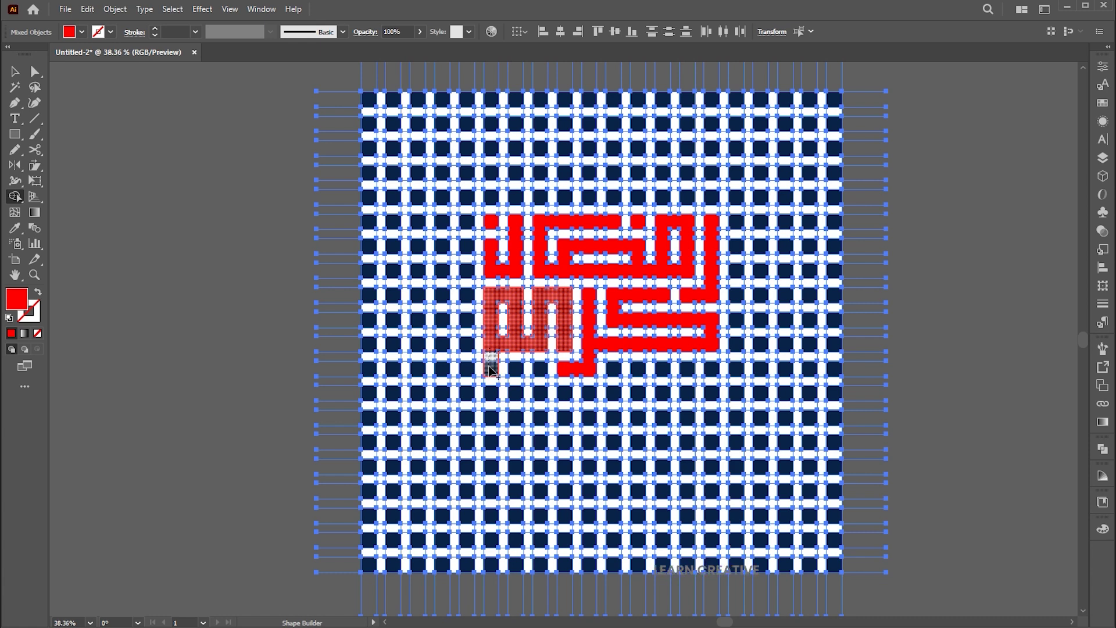
left_click_drag(491, 370, 492, 370)
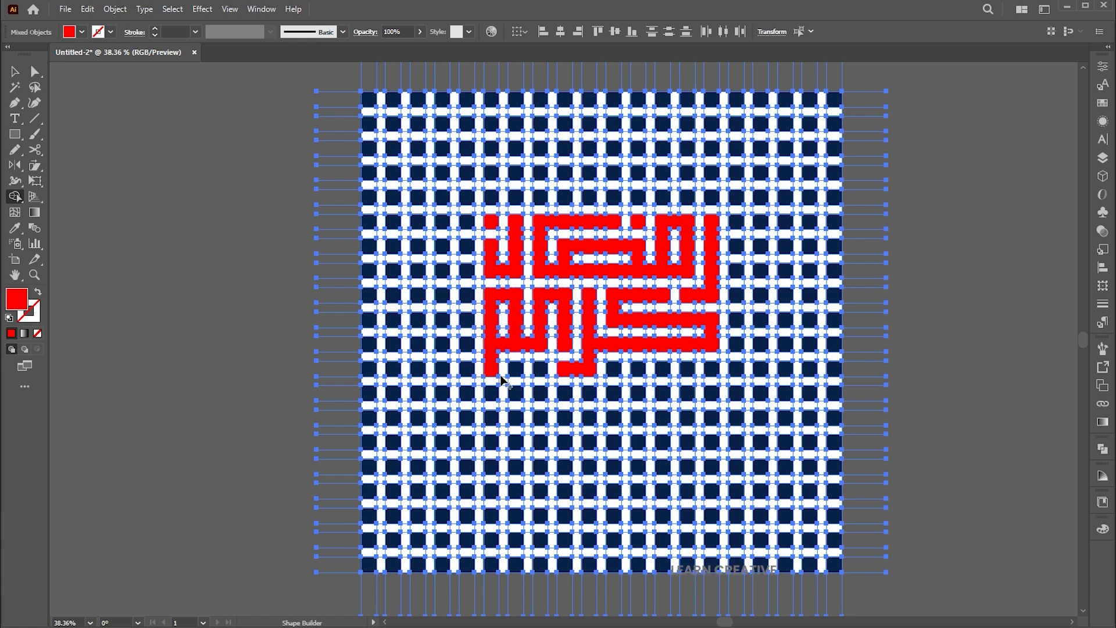
left_click(542, 369)
left_click_drag(611, 370, 717, 371)
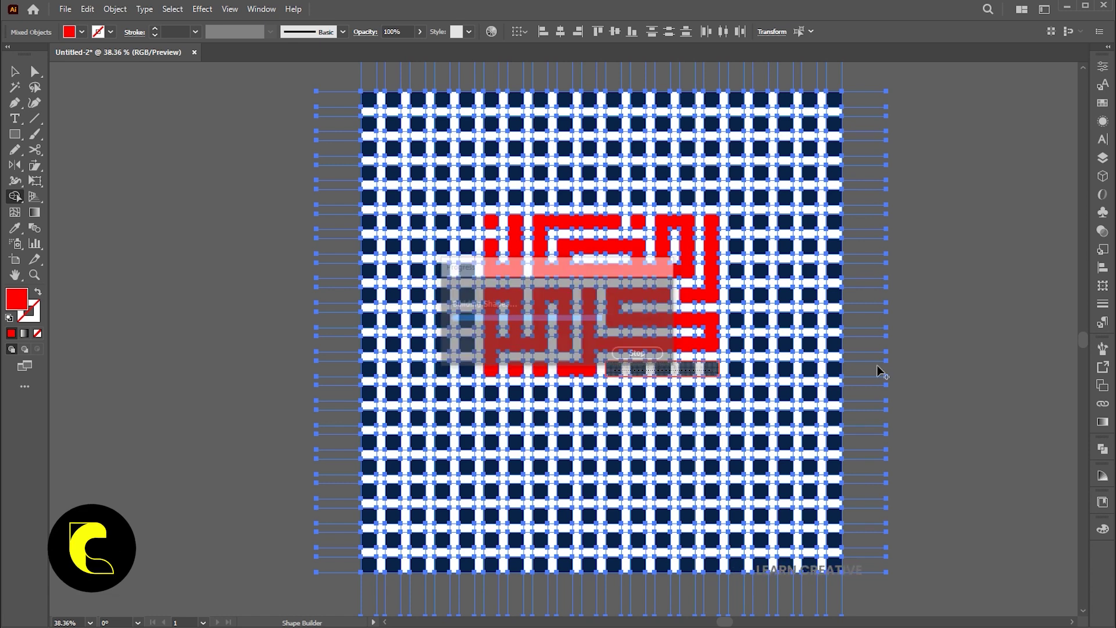
Isolate the grid group, select all its red lettering with the Magic Wand, cut it out and leave isolation mode
key("v")
left_click(919, 319)
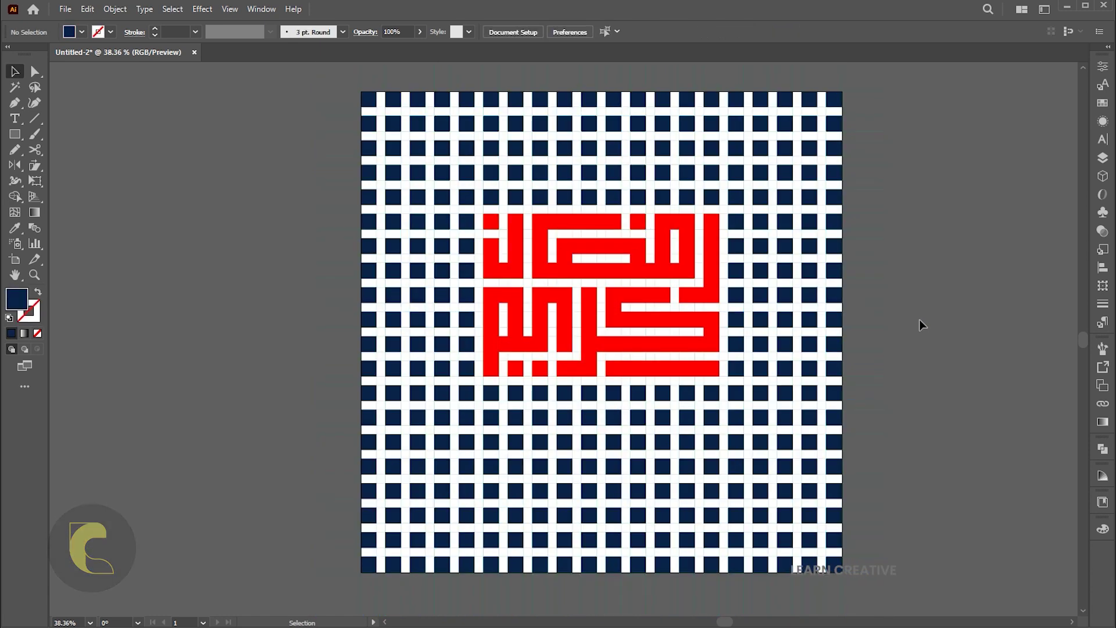
left_click(642, 281)
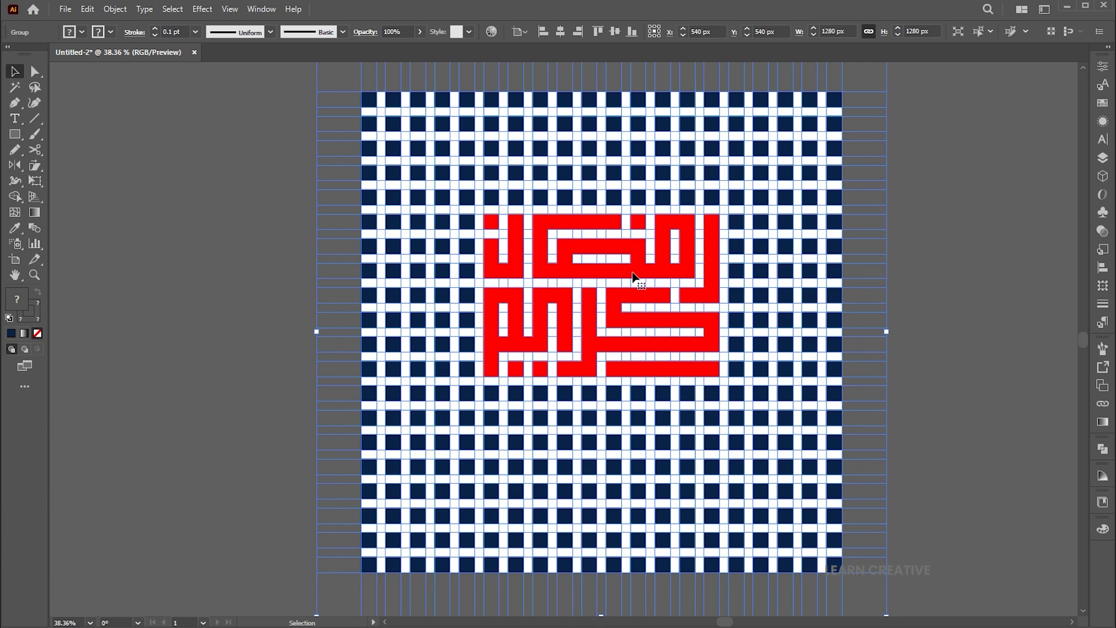
double_click(635, 278)
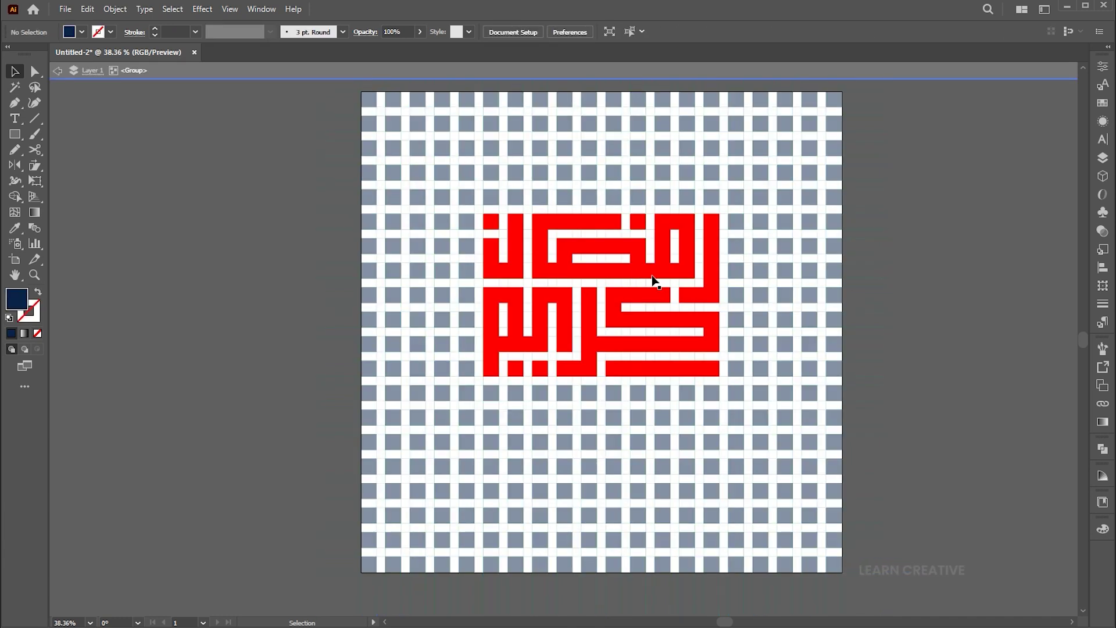
left_click(14, 87)
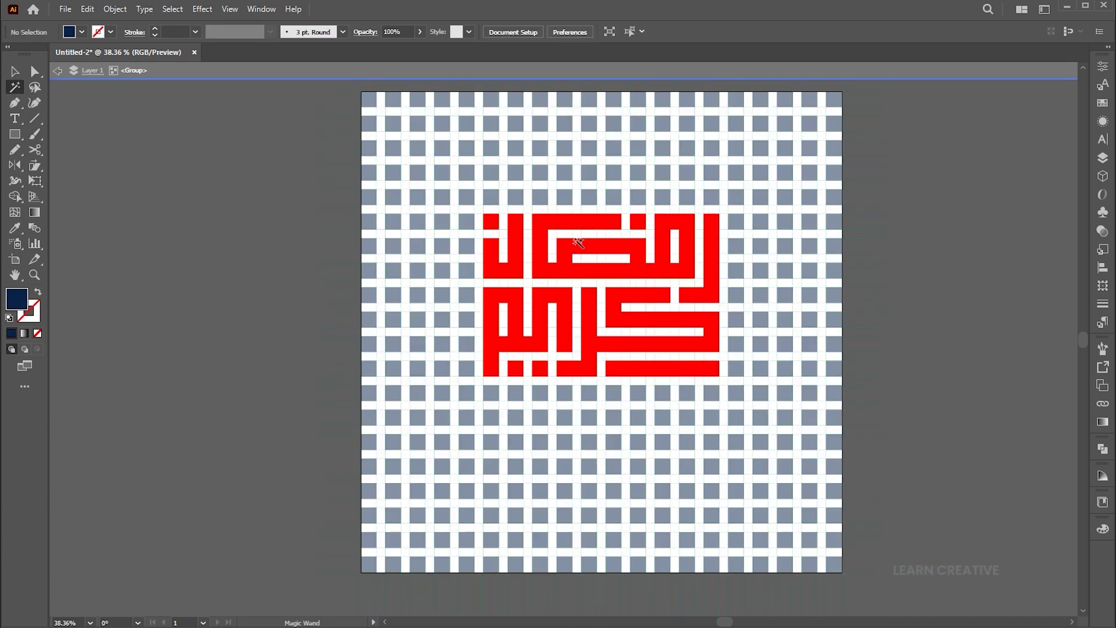
left_click(643, 252)
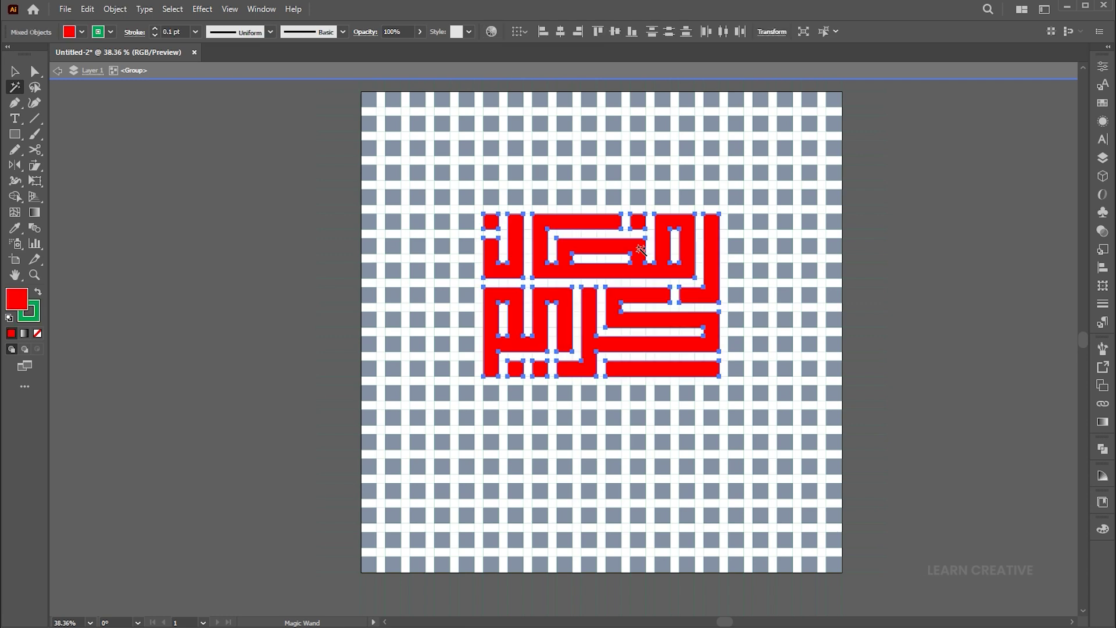
left_click(88, 8)
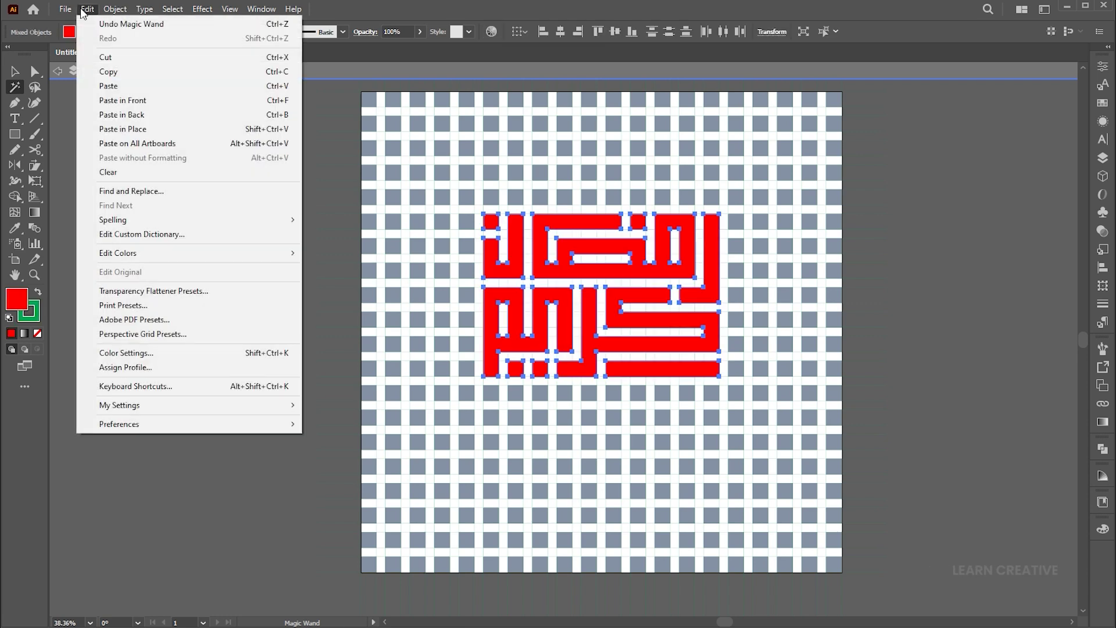
left_click(104, 58)
key("v")
double_click(867, 201)
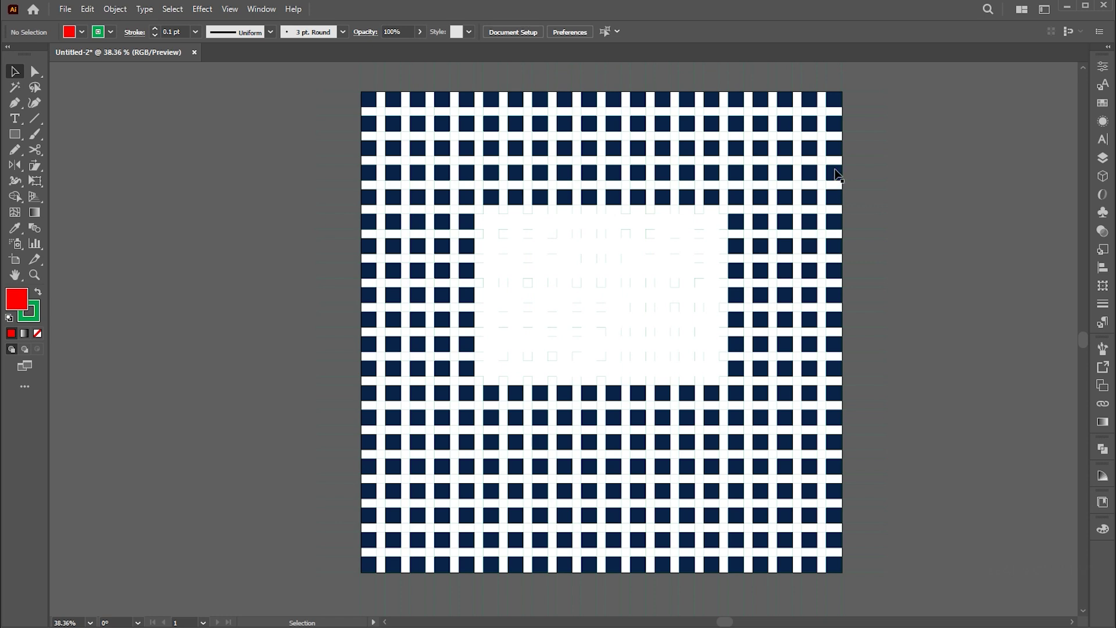
Delete all the leftover navy squares and guide lines from the artboard
scroll(901, 141, "up", 1)
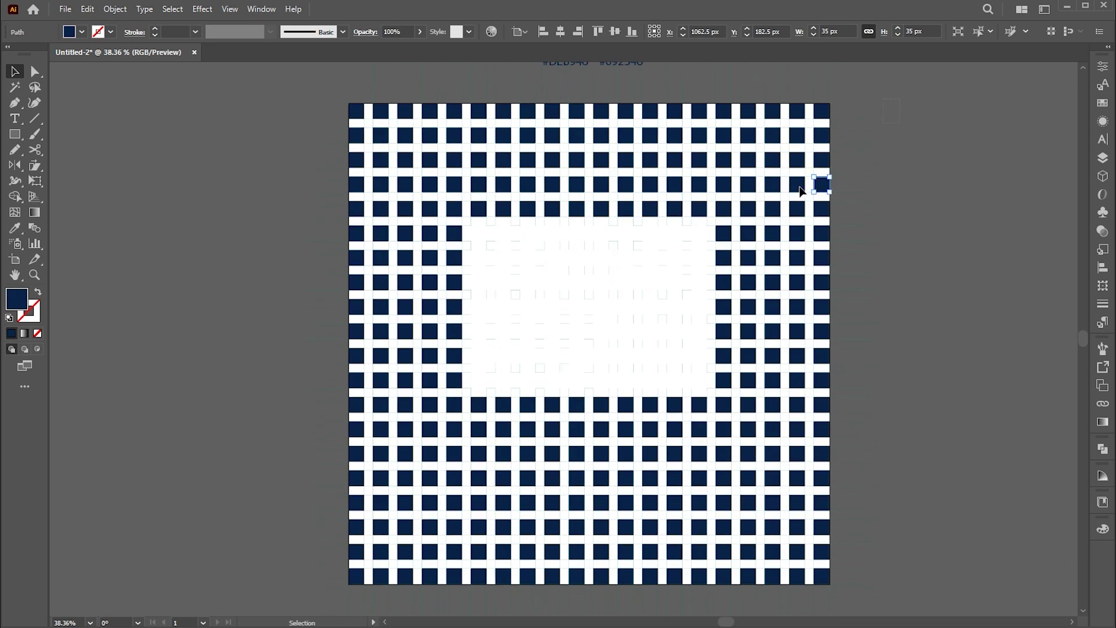
left_click_drag(290, 601, 312, 597)
key("Delete")
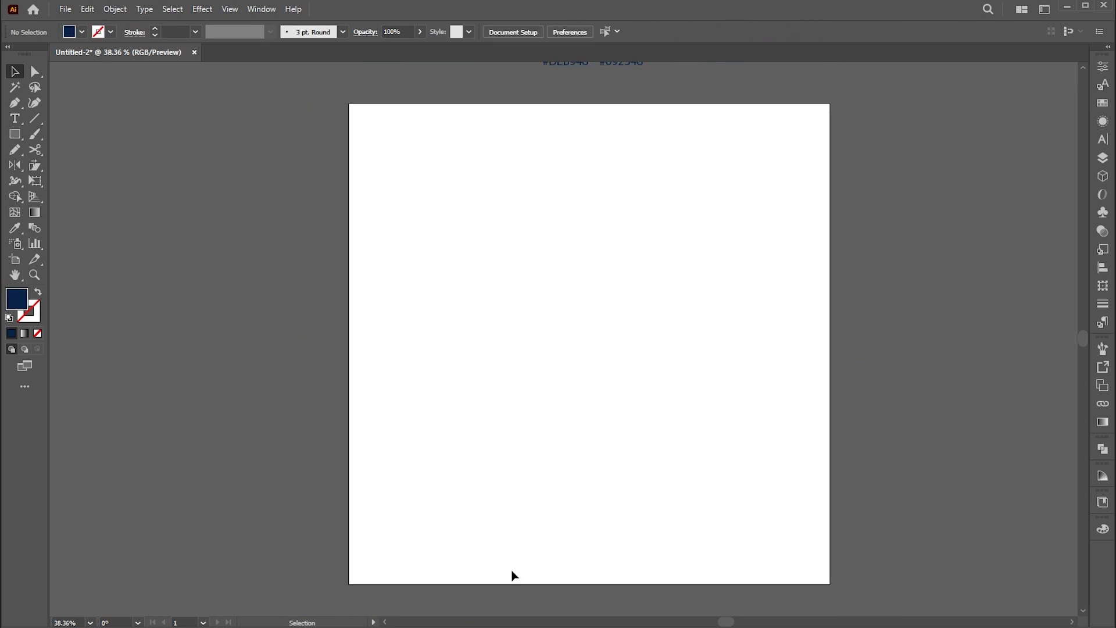
Paste the cut red lettering in front on the empty artboard
left_click_drag(683, 471, 702, 431)
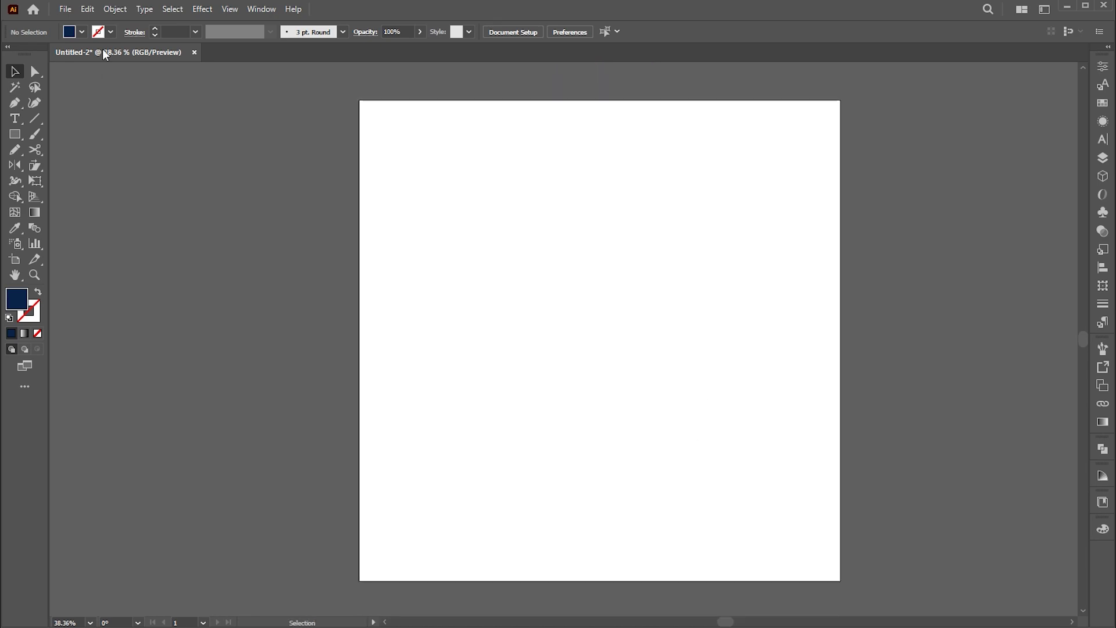
left_click(87, 9)
left_click(117, 98)
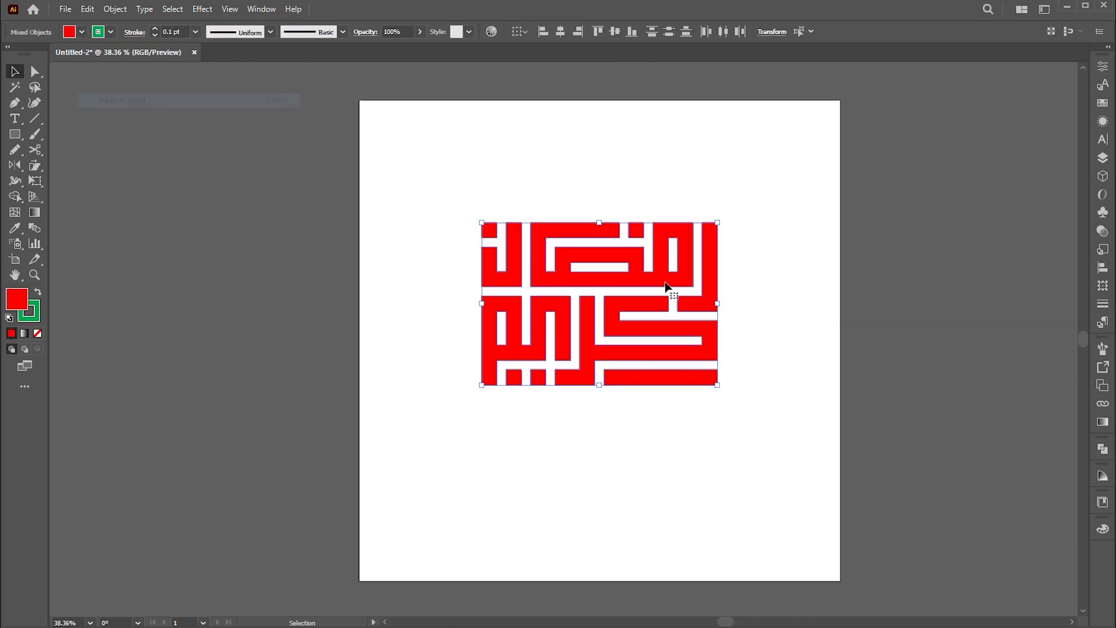
Recolor the first line of the red lettering with the gold #DEB946 swatch above the artboard
left_click(773, 287)
left_click_drag(754, 229, 736, 273)
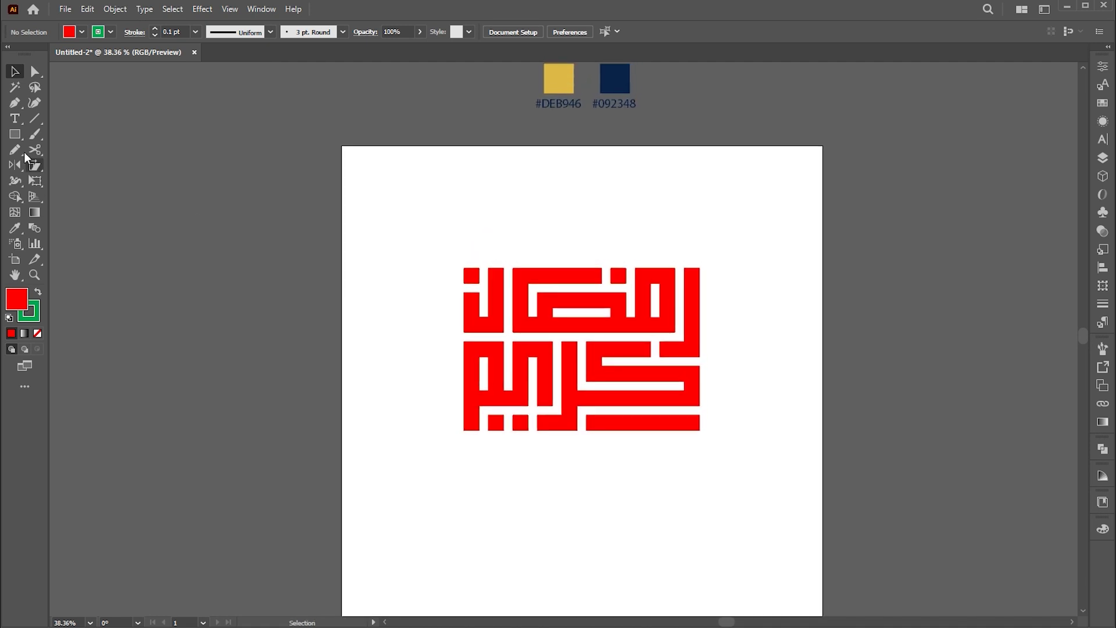
left_click_drag(477, 317, 449, 318)
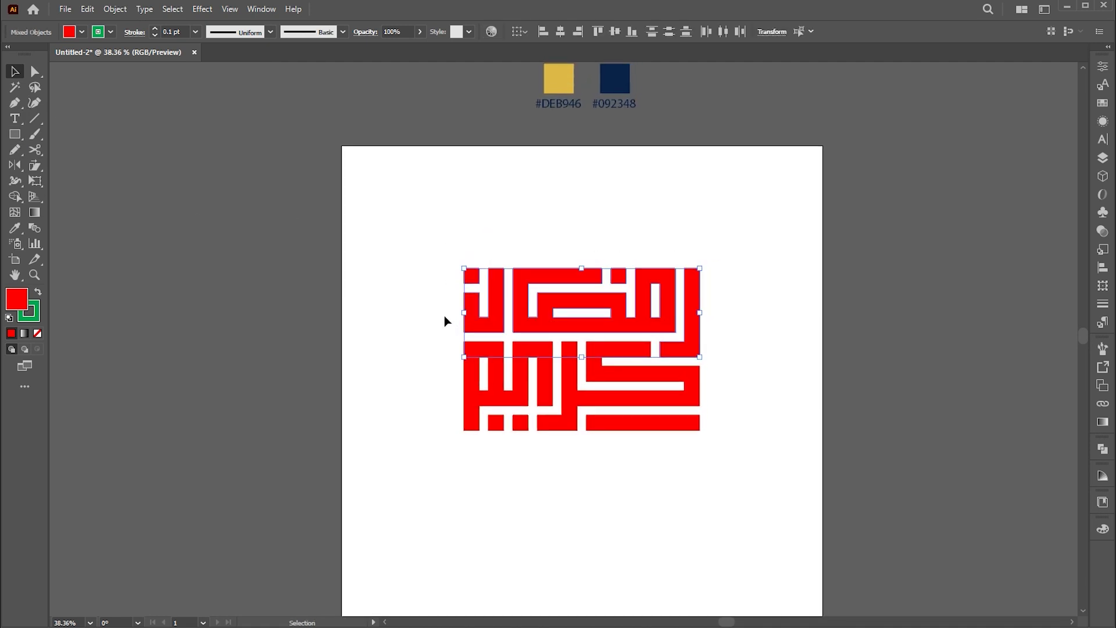
left_click(16, 227)
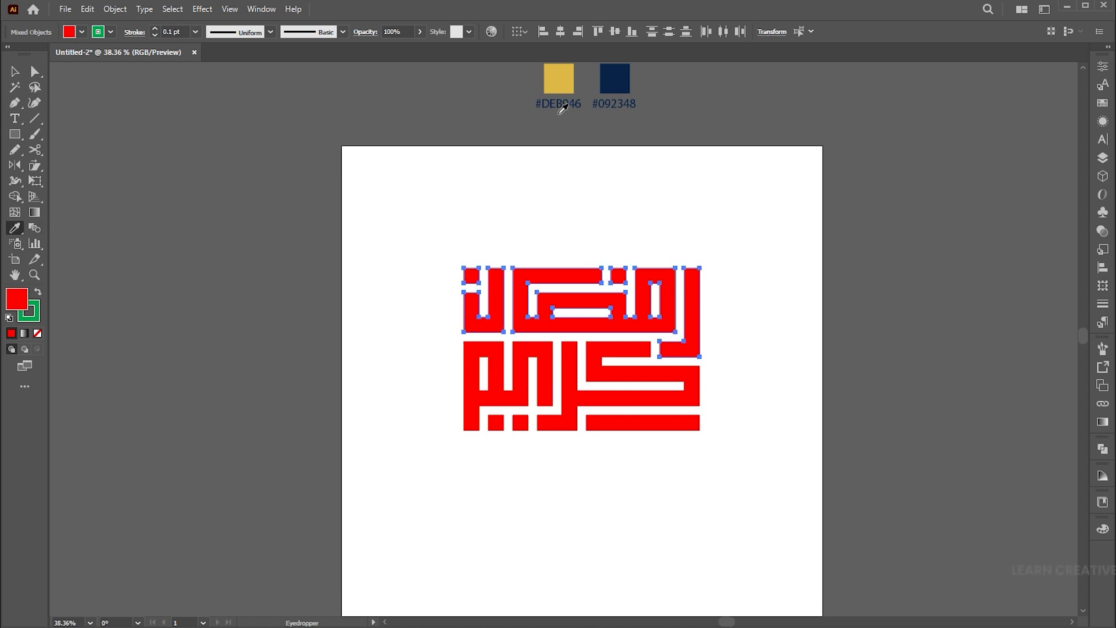
left_click(563, 76)
Recolor the second line of the lettering with the navy #092348 swatch, then deselect it
key("v")
left_click_drag(785, 463, 432, 393)
left_click(16, 228)
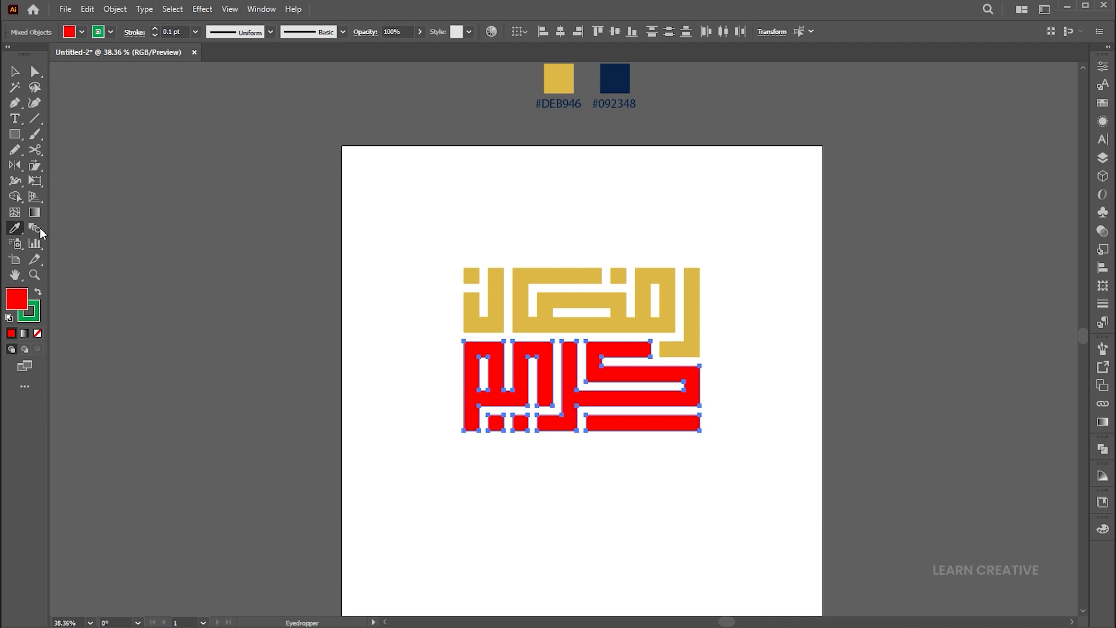
left_click(625, 80)
key("v")
left_click(762, 308)
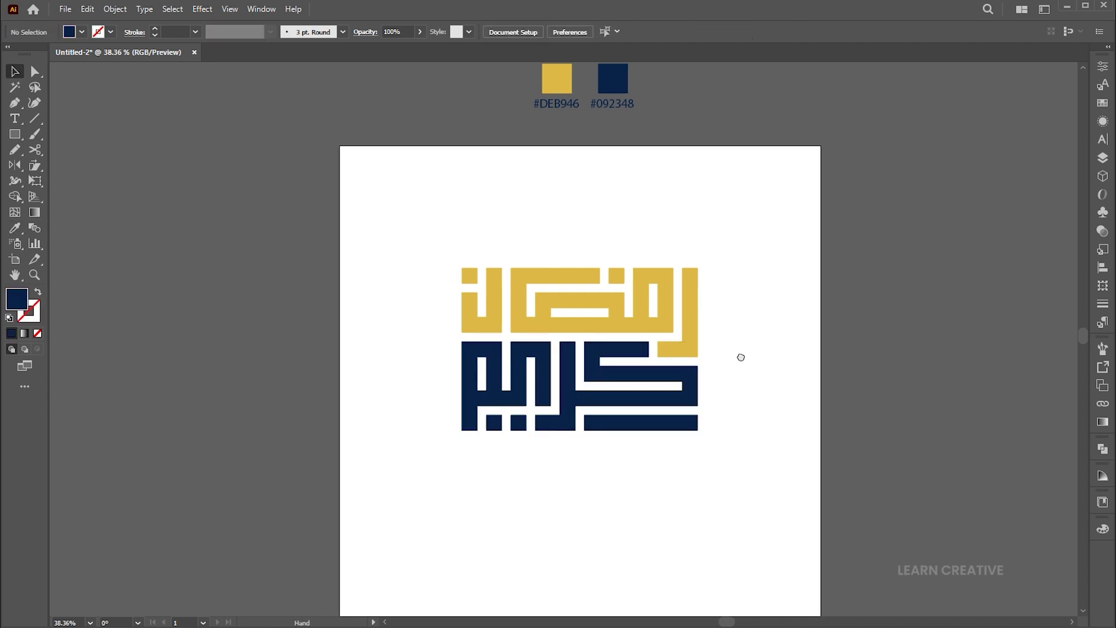
Add a point text line below the lettering and enlarge its font size to 53 pt
left_click_drag(740, 356, 729, 300)
key("z")
left_click(731, 334)
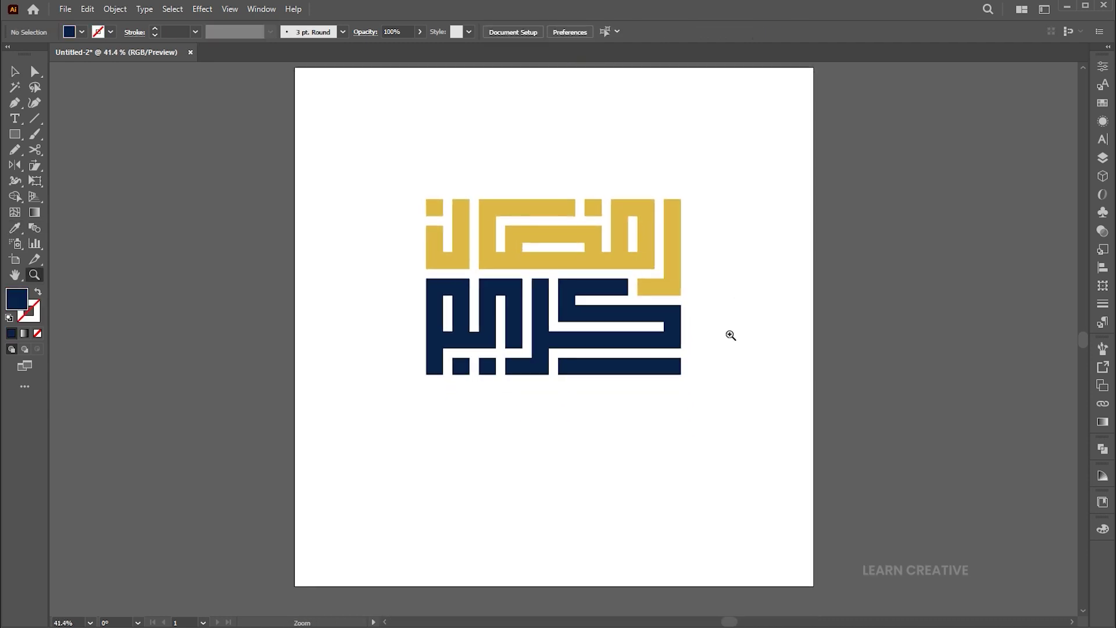
key("t")
left_click(513, 414)
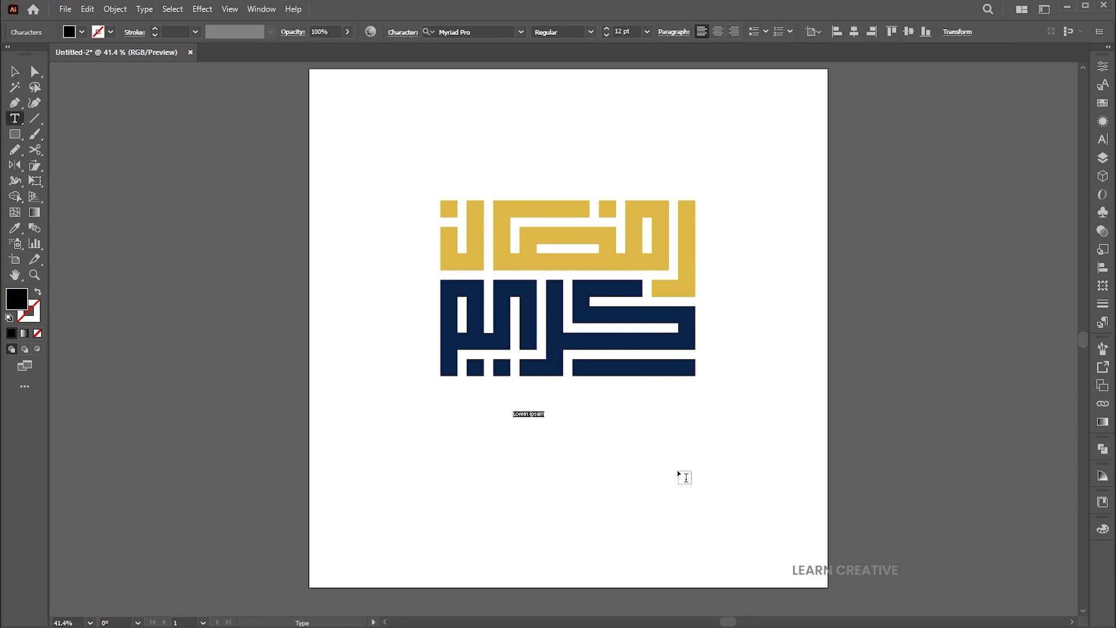
left_click(633, 32)
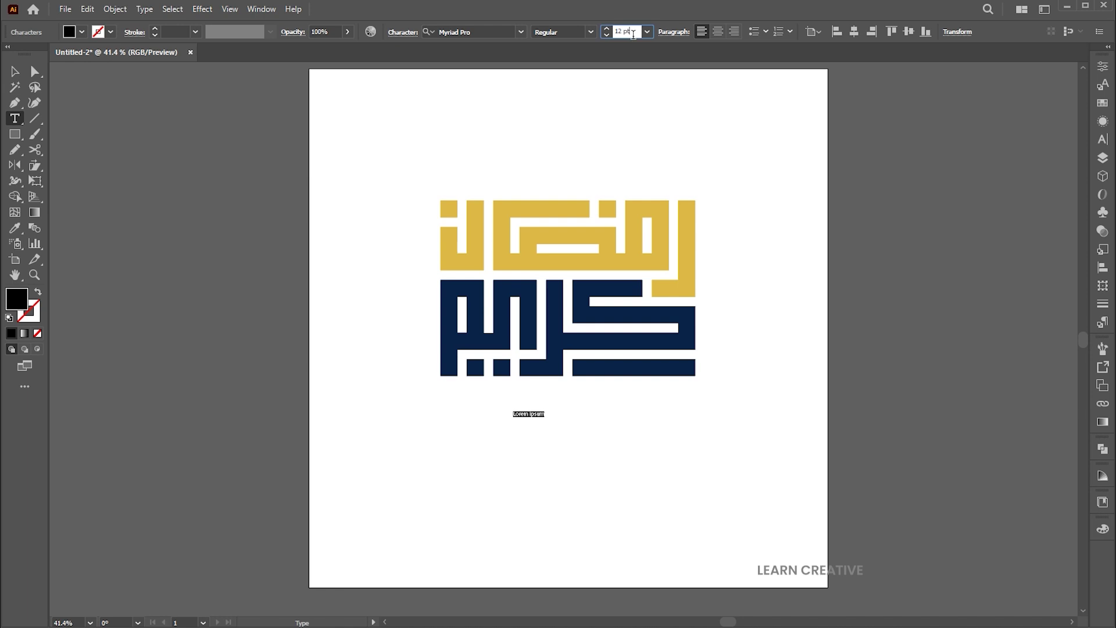
type("16")
key("Return")
scroll(634, 34, "up", 19)
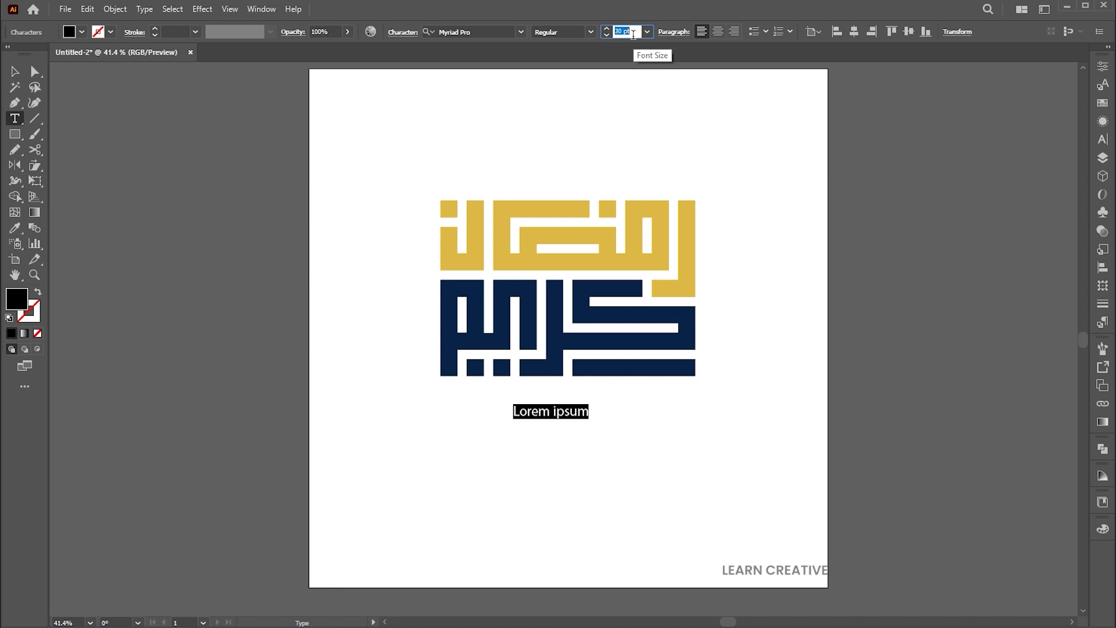
scroll(633, 34, "up", 18)
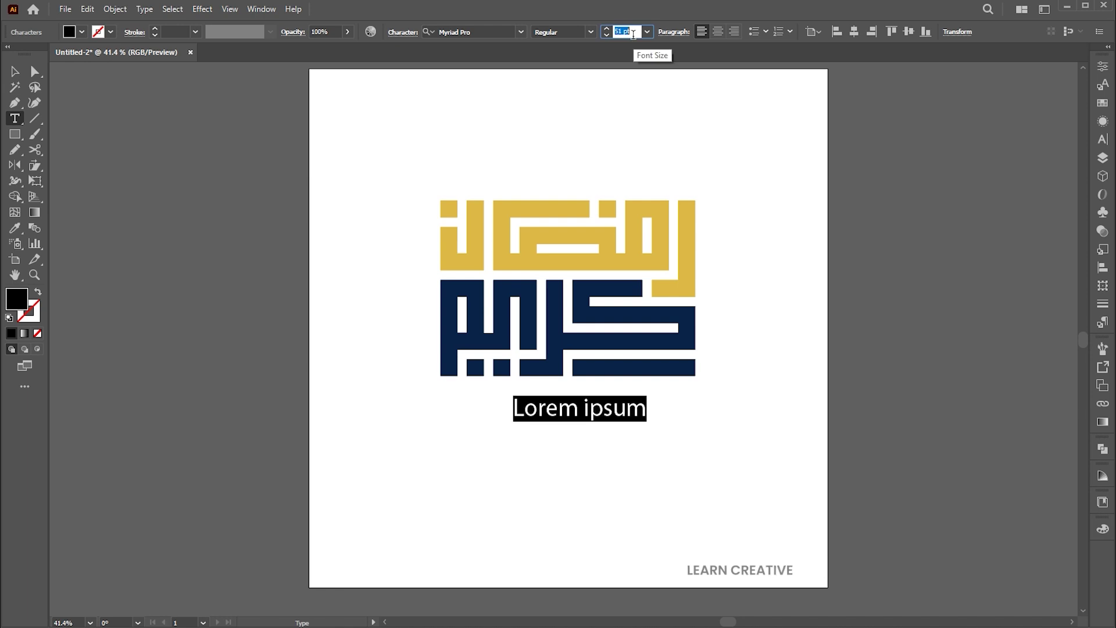
Replace the placeholder text with "ramadan kareem" and finish editing the text
left_click(578, 407)
left_click_drag(514, 407, 663, 416)
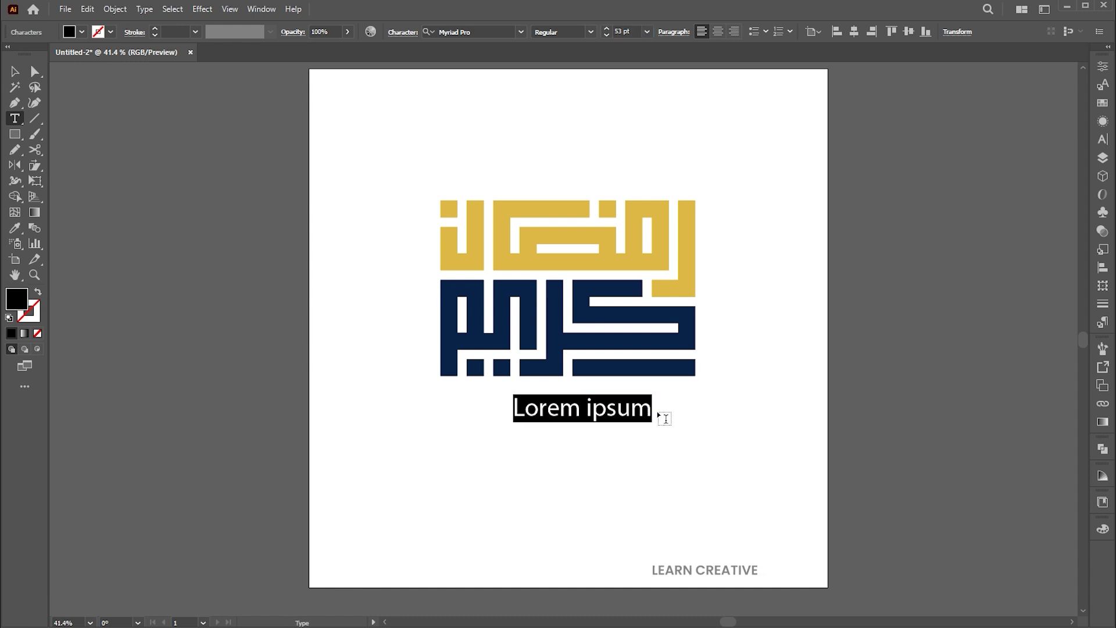
type("ramada")
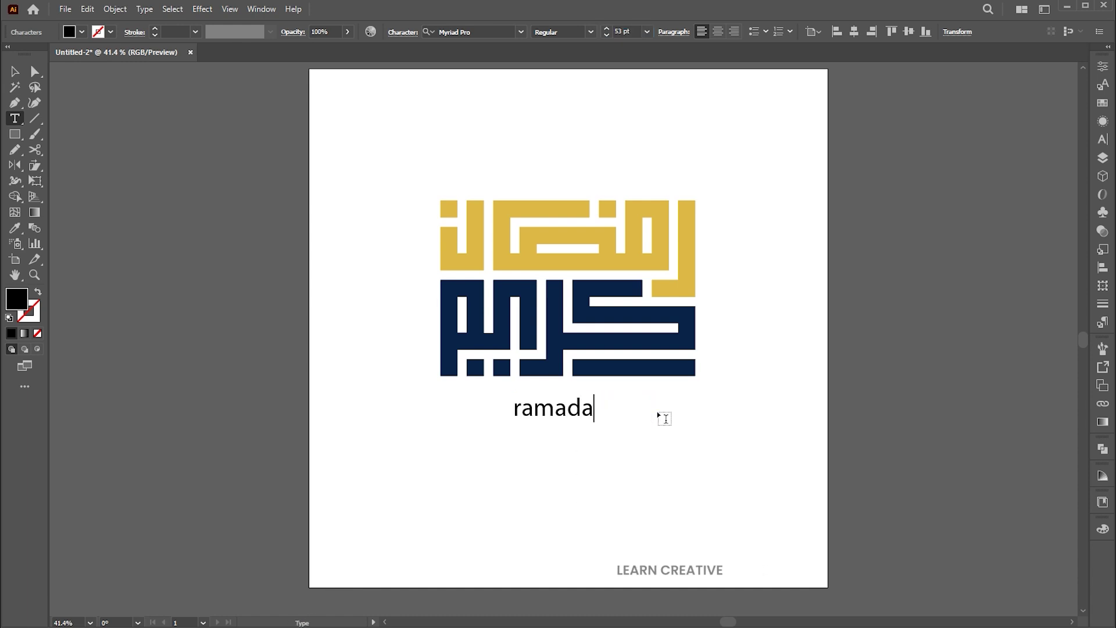
type("n kareem")
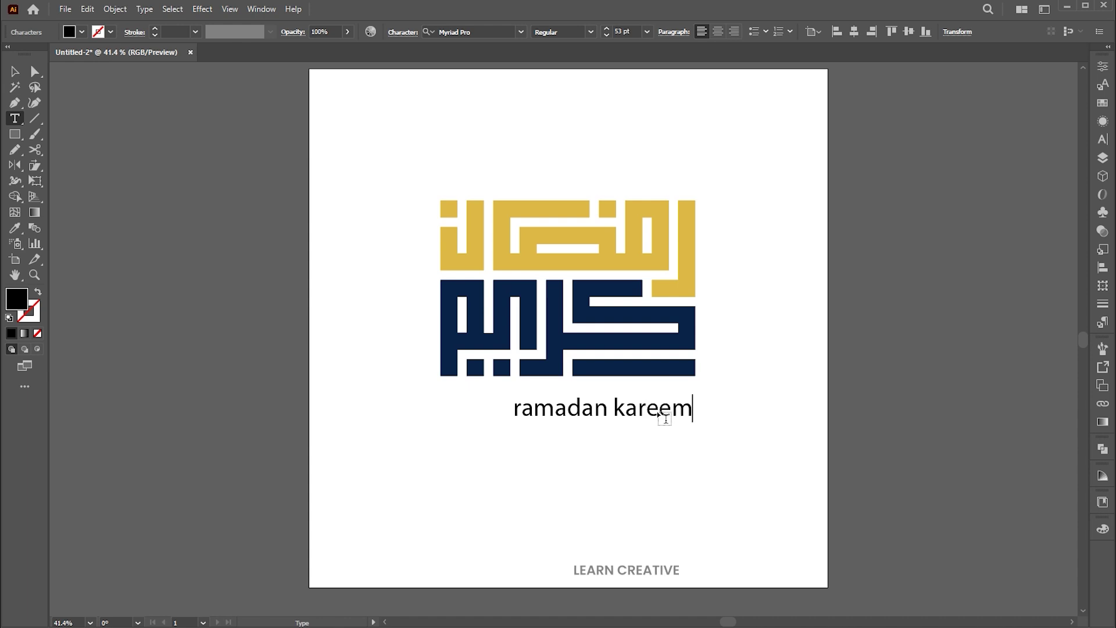
key("Escape")
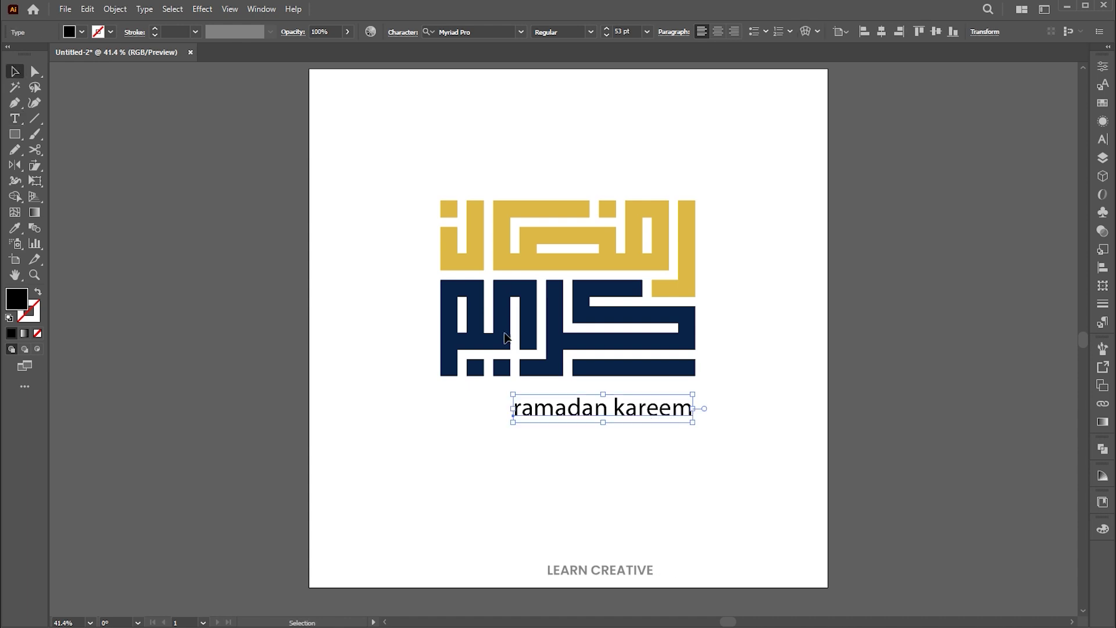
Convert the caption to uppercase and set its font to Montserrat Regular
left_click(146, 9)
mouse_move(245, 209)
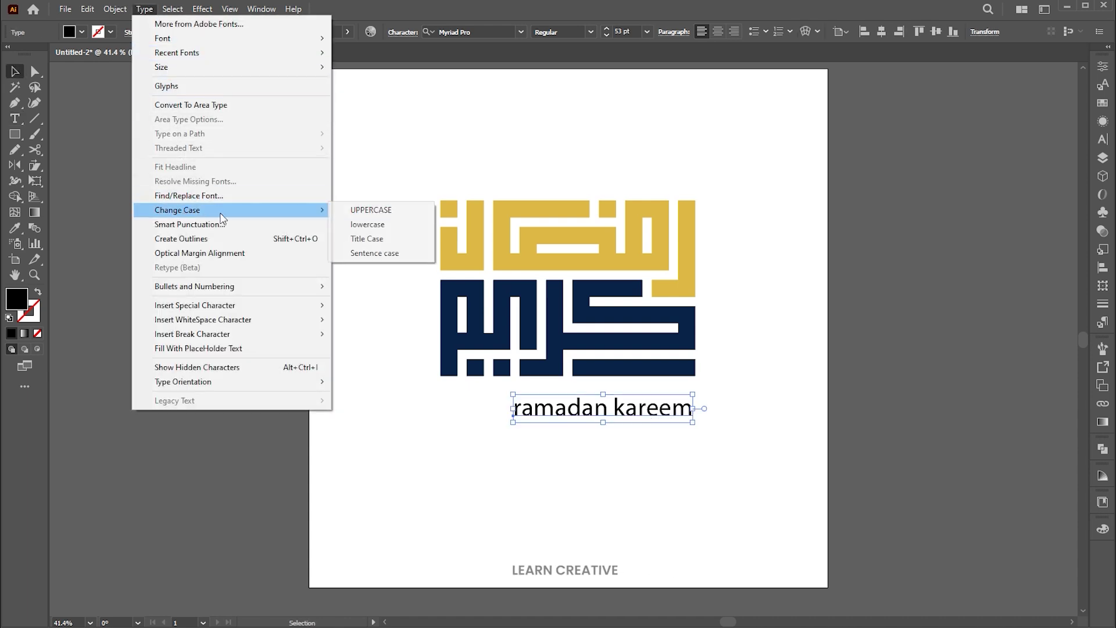
left_click(381, 210)
left_click(456, 31)
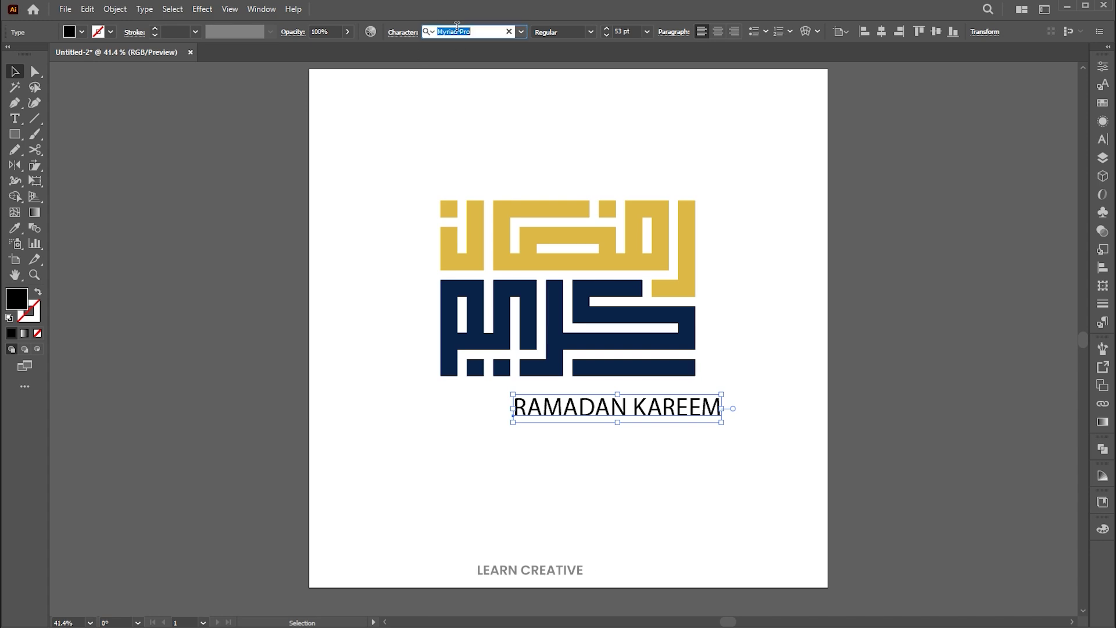
type("monts")
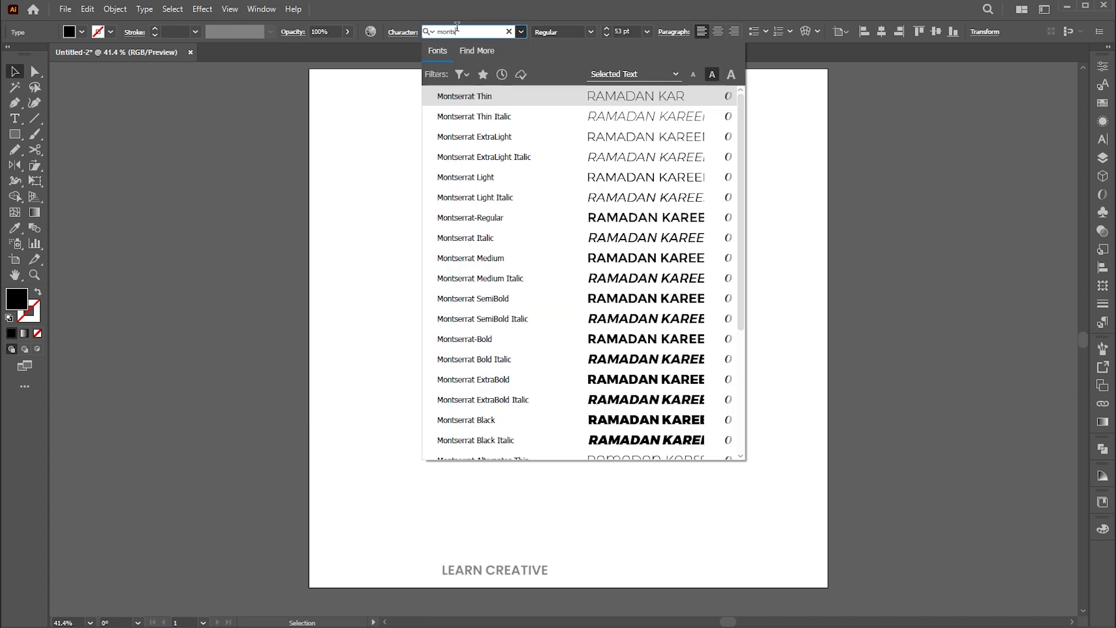
left_click(541, 218)
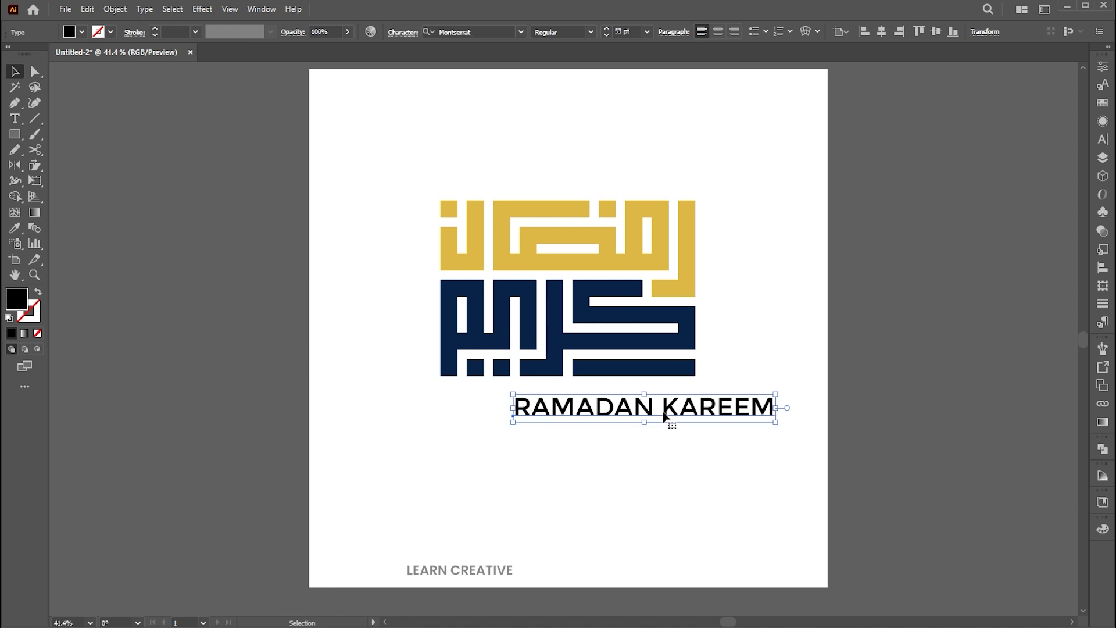
Align the caption under the lettering's left edge at about 35 pt and fill it with the lettering's gold
left_click_drag(599, 406, 587, 403)
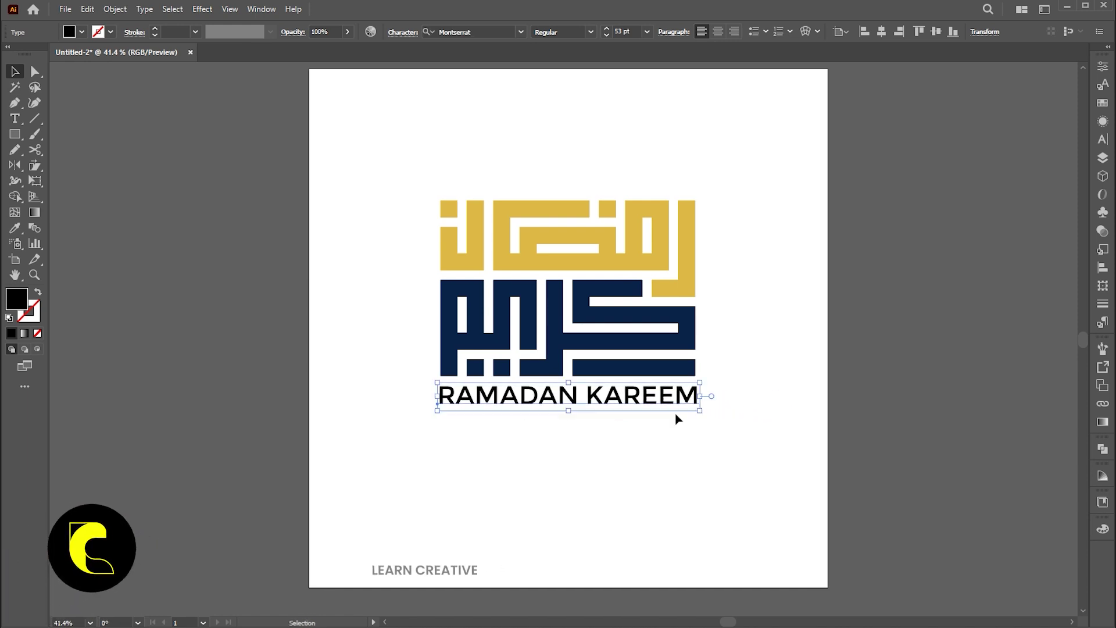
left_click_drag(699, 413, 634, 404)
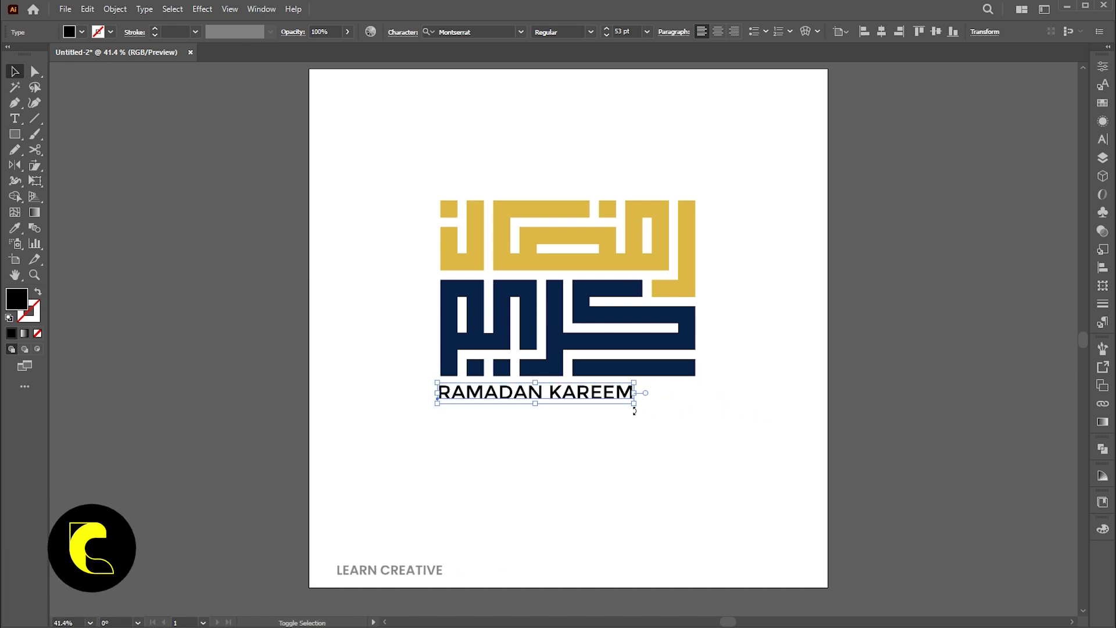
left_click(14, 227)
left_click(593, 252)
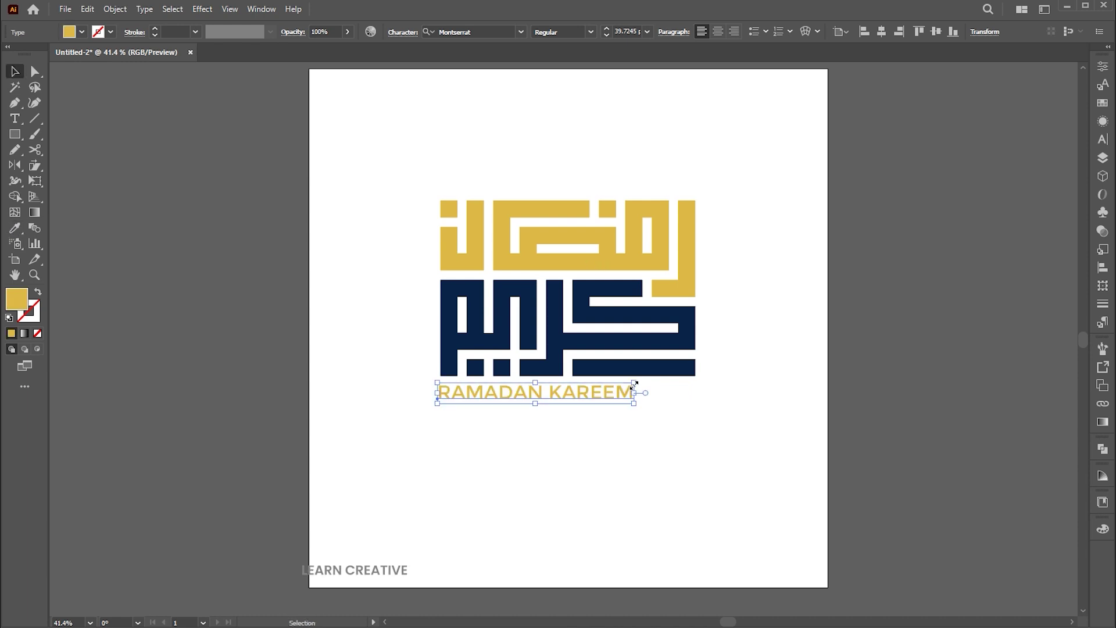
left_click_drag(634, 409, 608, 409)
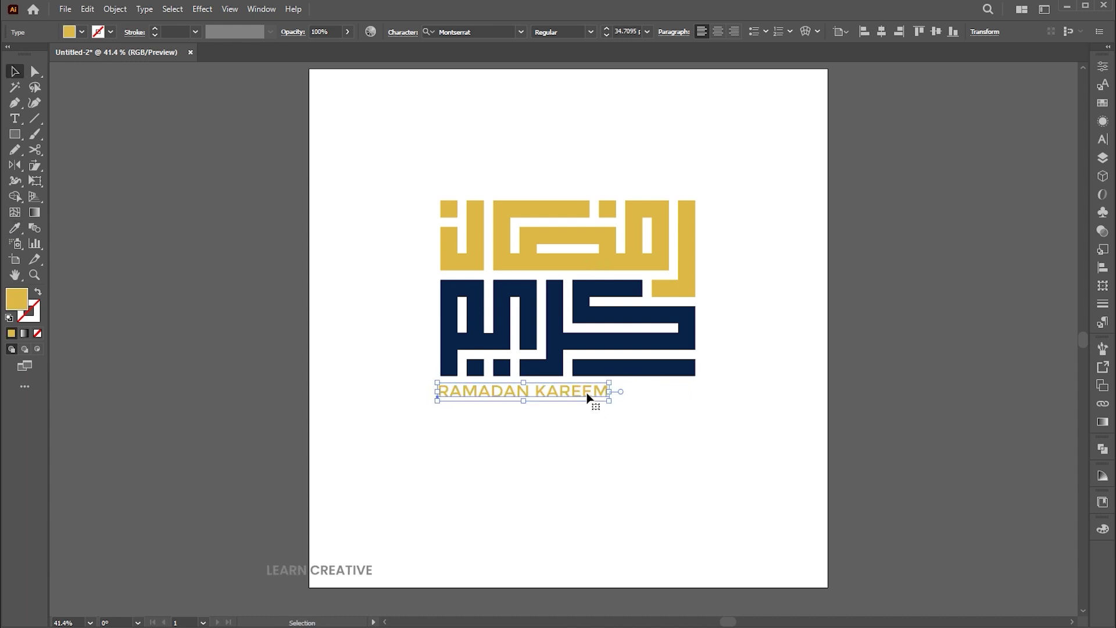
Widen the caption's letter spacing until the text spans about the full width of the lettering
key("t")
left_click(590, 394)
key("ctrl+a")
left_click(530, 390)
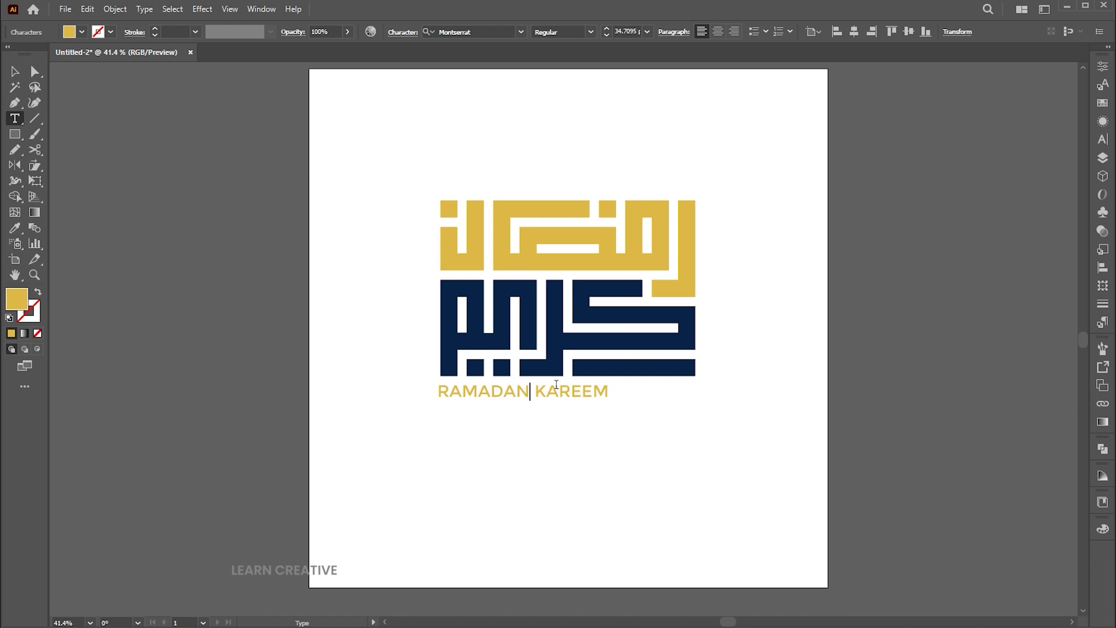
left_click_drag(588, 386, 337, 390)
key("alt+Right")
key("alt+Right")
key("alt+Right")
key("alt+Right")
key("alt+Right")
key("alt+Right")
key("alt+Right")
key("alt+Right")
key("alt+Right")
key("alt+Right")
key("alt+Right")
key("alt+Right")
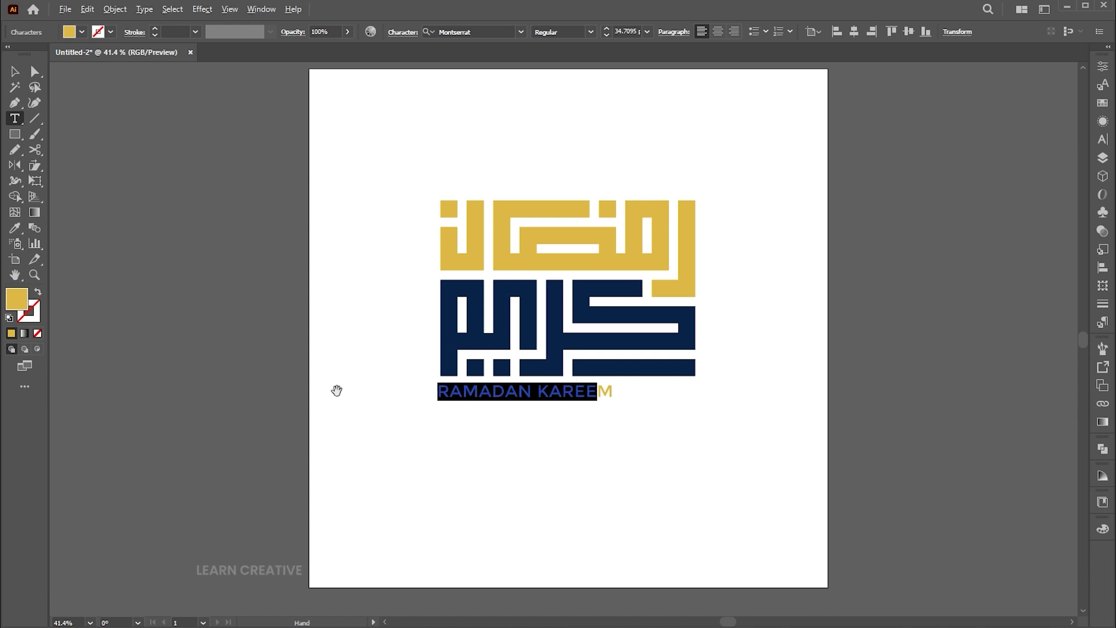
key("alt+Right")
key("alt+Right")
key("alt+Right")
key("alt+Right")
key("alt+Right")
key("alt+Right")
key("alt+Right")
key("alt+Right")
key("alt+Right")
key("alt+Right")
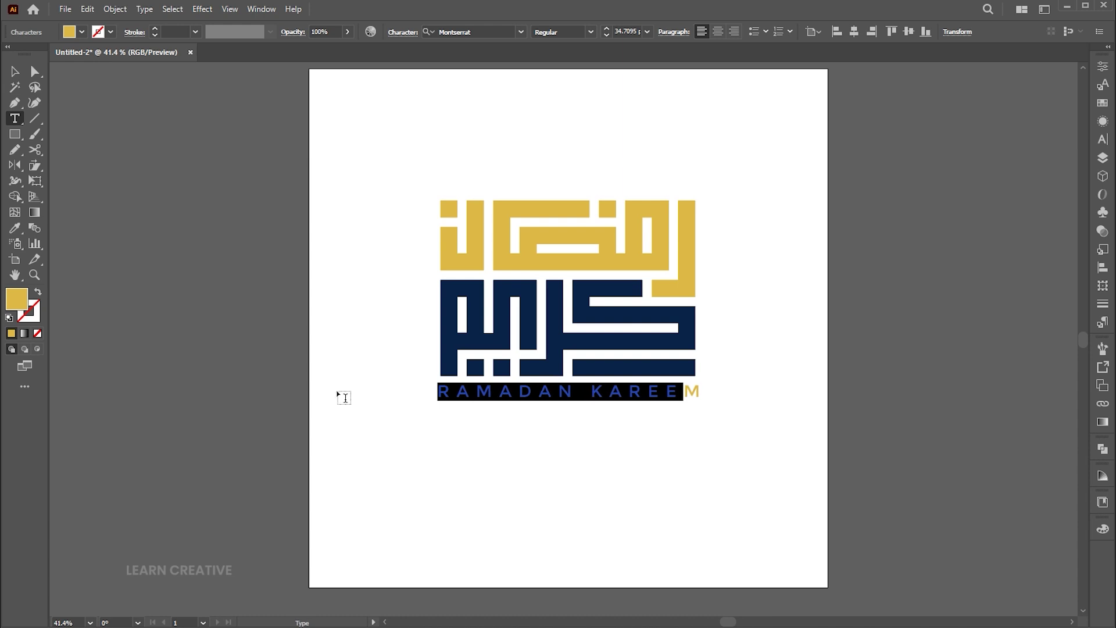
key("Escape")
Scale and nudge the caption to about 34 pt so both ends line up with the lettering's outer edges
scroll(616, 389, "up", 6)
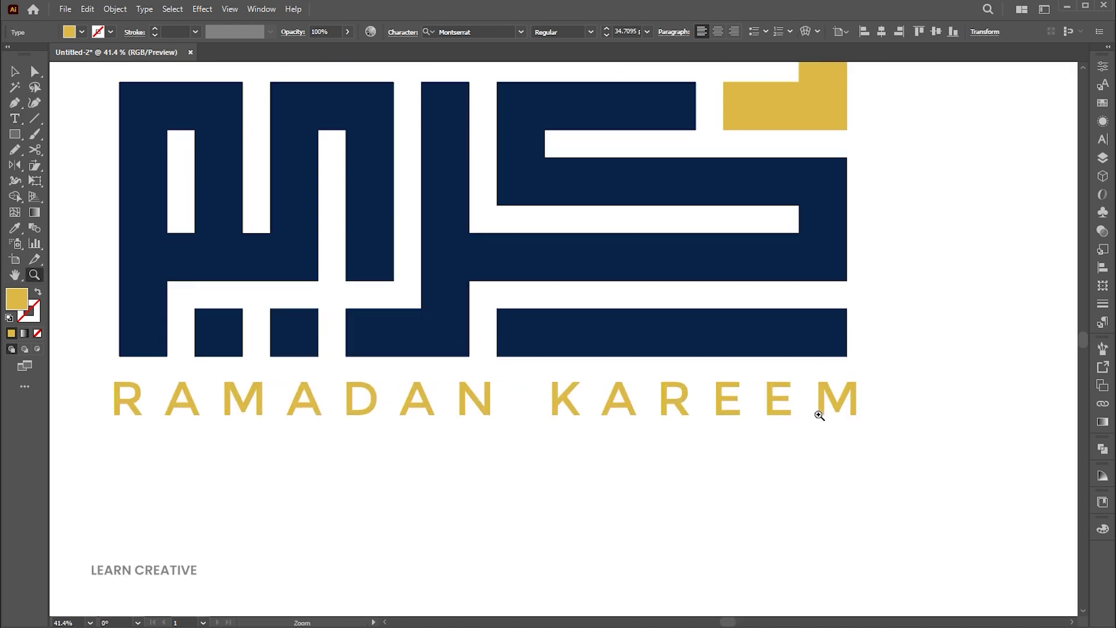
left_click_drag(876, 364, 870, 369)
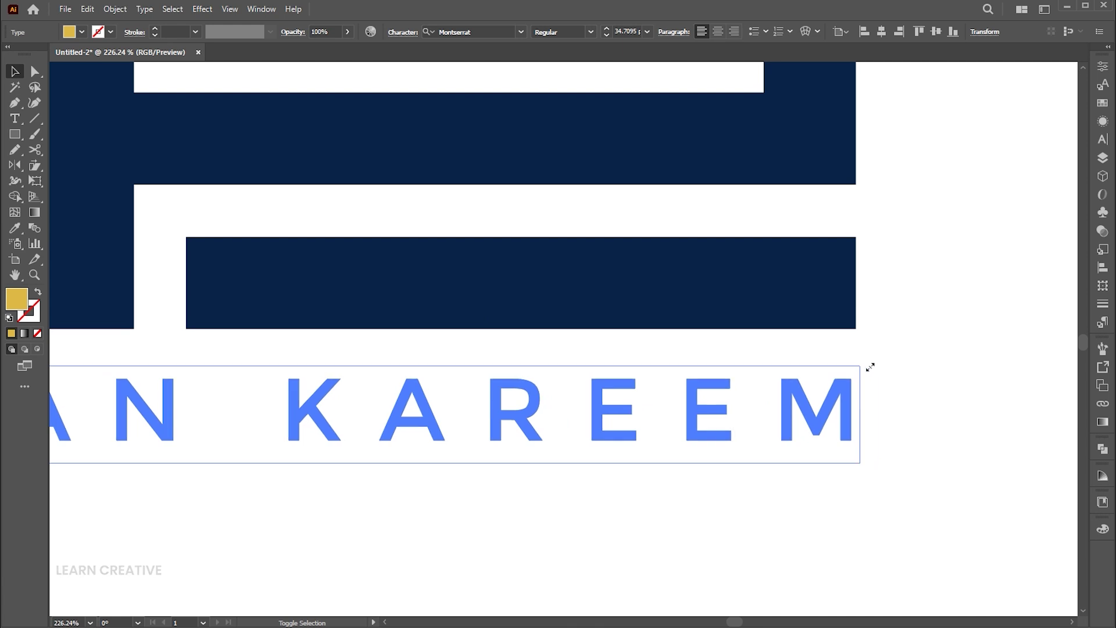
key("z")
scroll(635, 337, "down", 6)
scroll(459, 340, "up", 7)
key("v")
left_click_drag(488, 297, 474, 311)
key("z")
scroll(125, 232, "down", 2)
scroll(591, 361, "down", 7)
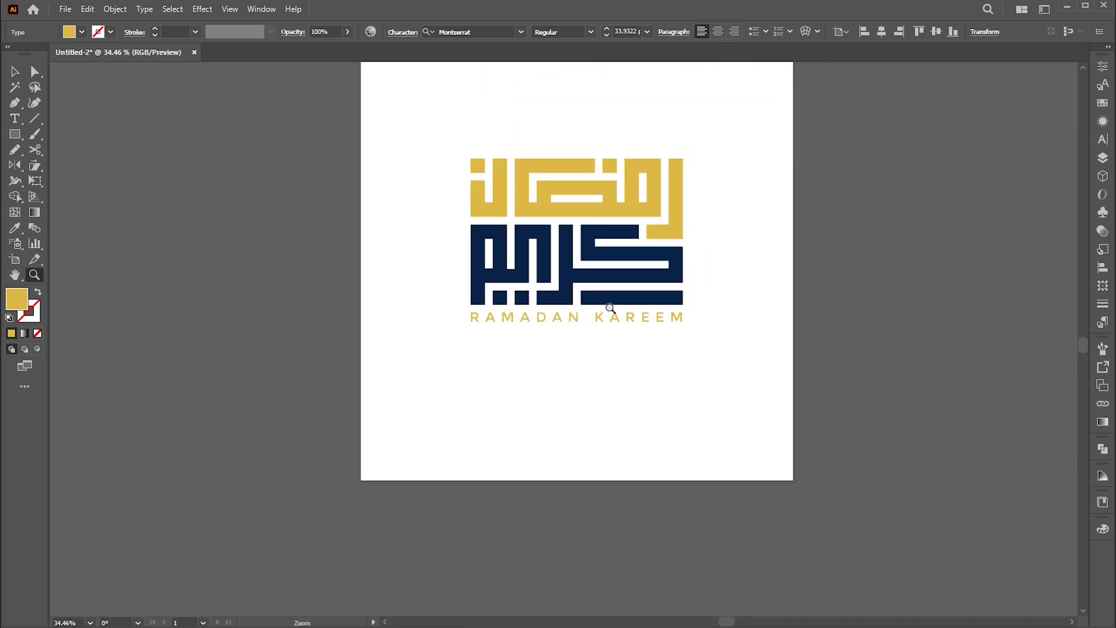
Select the lettering with its caption and set the artboard's width to 1920 px
scroll(667, 314, "up", 1)
key("a")
left_click_drag(706, 192, 366, 446)
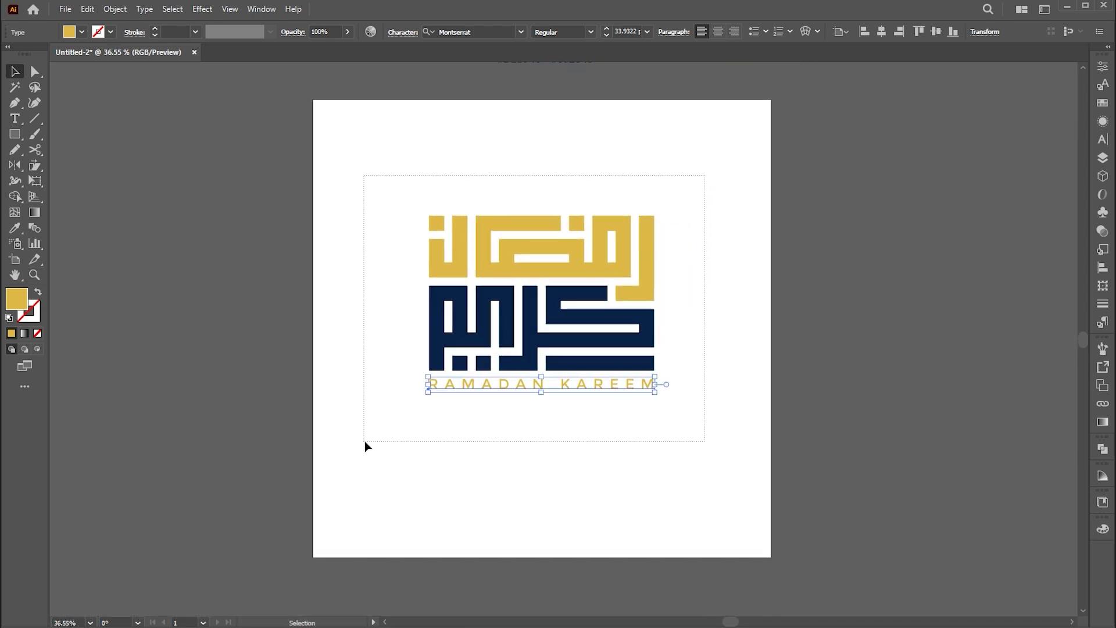
key("shift+o")
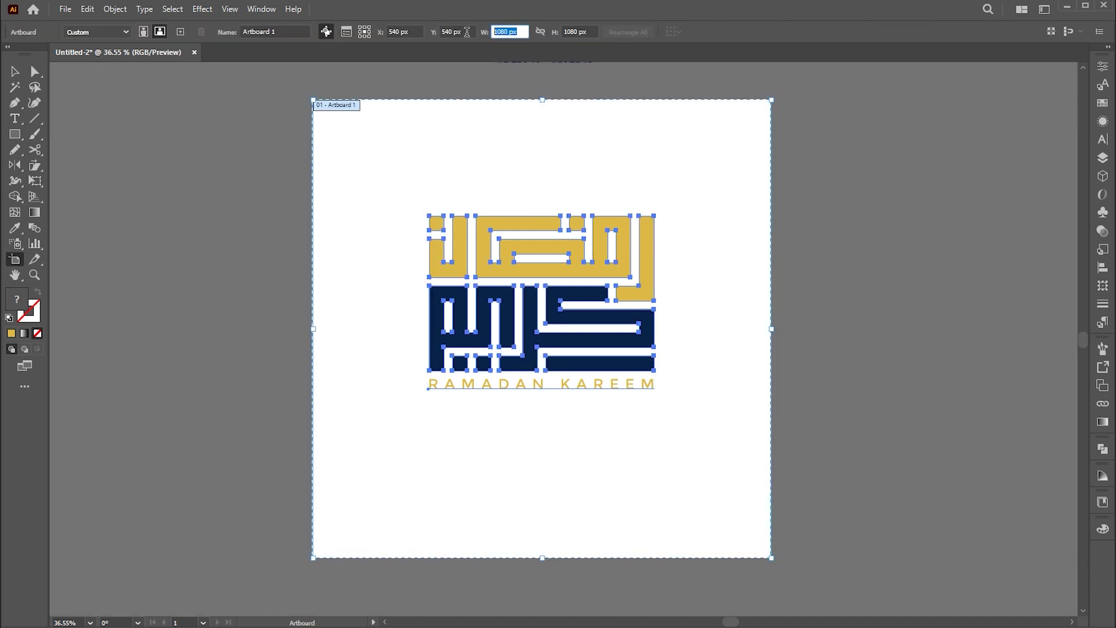
type("1920")
key("Return")
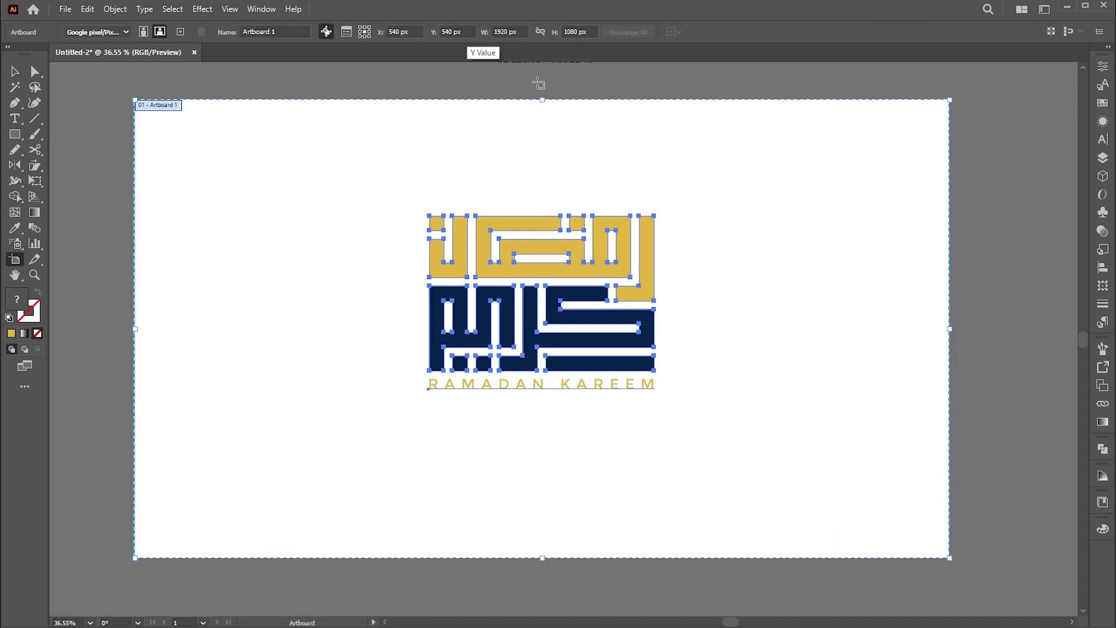
Move the lettering and caption together to the vertical middle of the artboard's left half
key("v")
left_click_drag(739, 160, 369, 443)
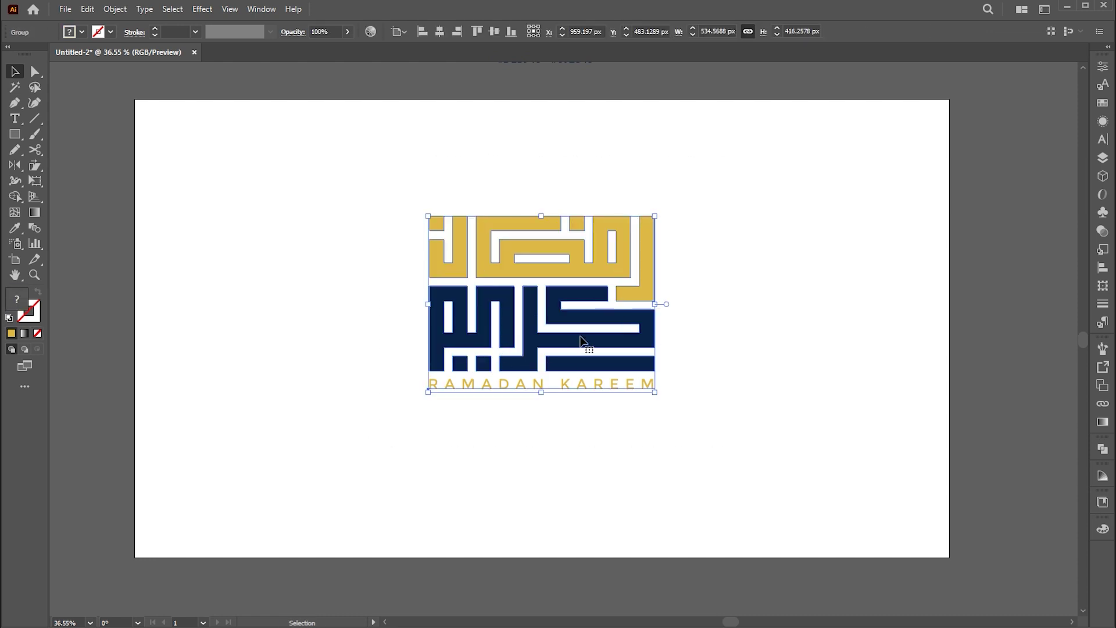
left_click_drag(588, 238, 589, 263)
left_click_drag(608, 354, 394, 346)
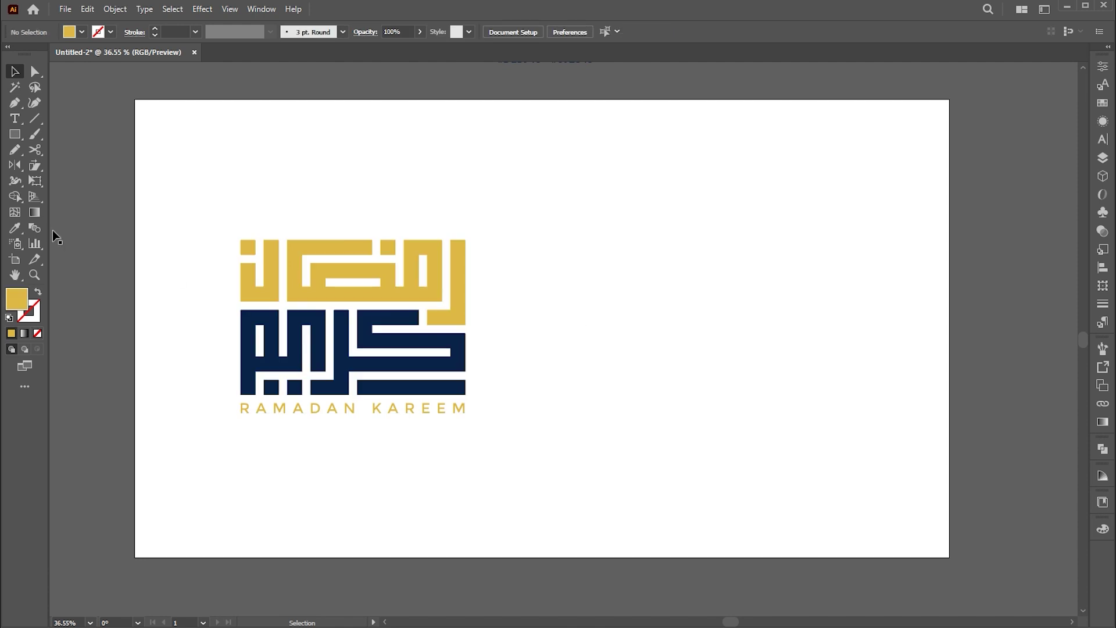
Draw a gold rectangle about 856 by 1094 px over the artboard's left part and place a copy directly beside it
left_click(14, 135)
left_click_drag(131, 98, 495, 558)
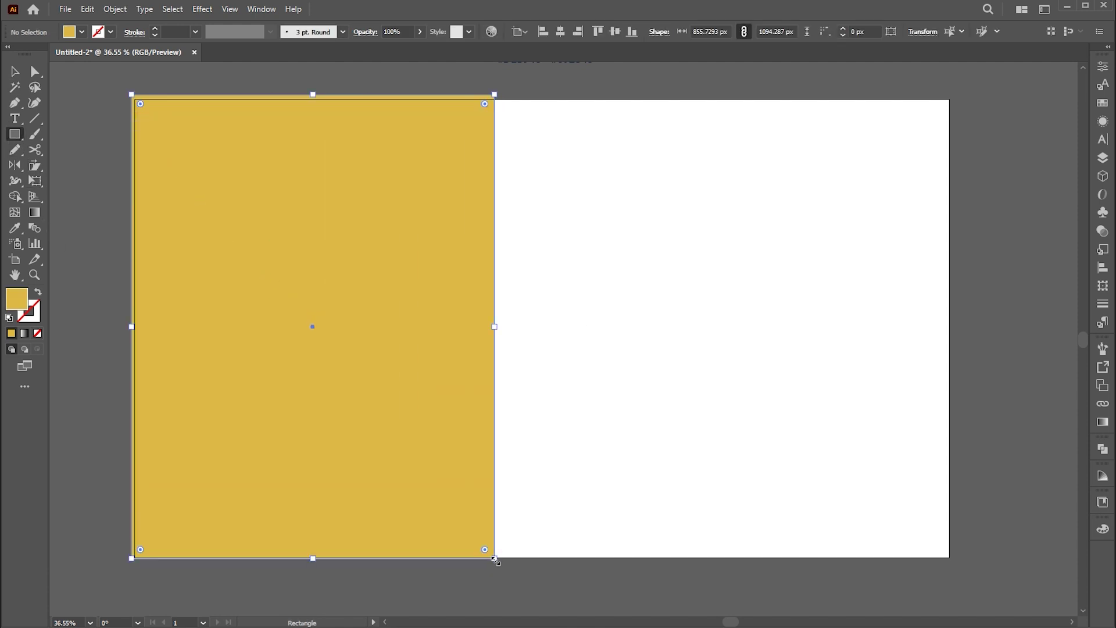
left_click(14, 72)
left_click_drag(328, 314, 690, 352)
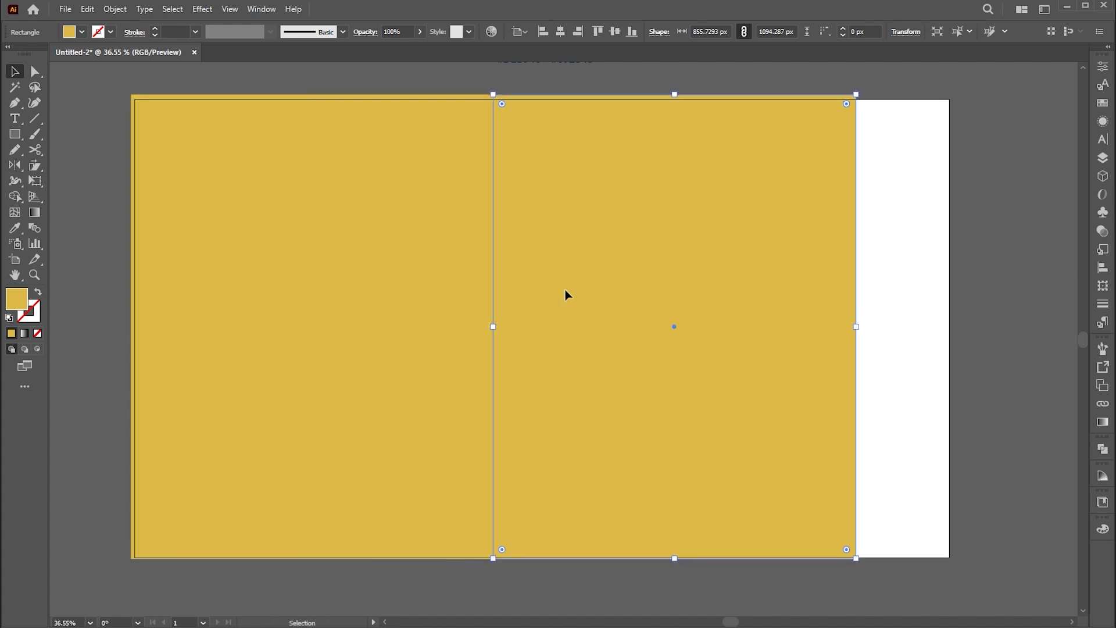
Stretch both gold rectangles together to about 971 px wide each so they span the artboard, and delete the left one
left_click(444, 219, "shift")
left_click_drag(859, 327, 952, 329)
left_click(1000, 333)
left_click(538, 189)
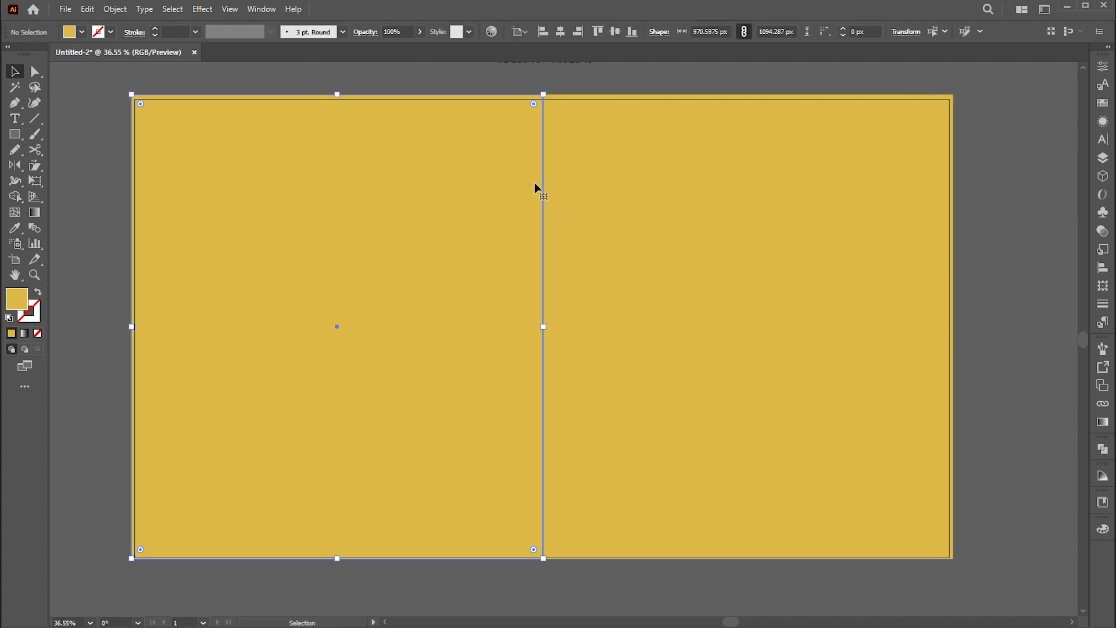
key("Delete")
Recolor the remaining gold rectangle with the navy sampled from the lower word of the lettering
left_click(666, 219)
left_click(14, 228)
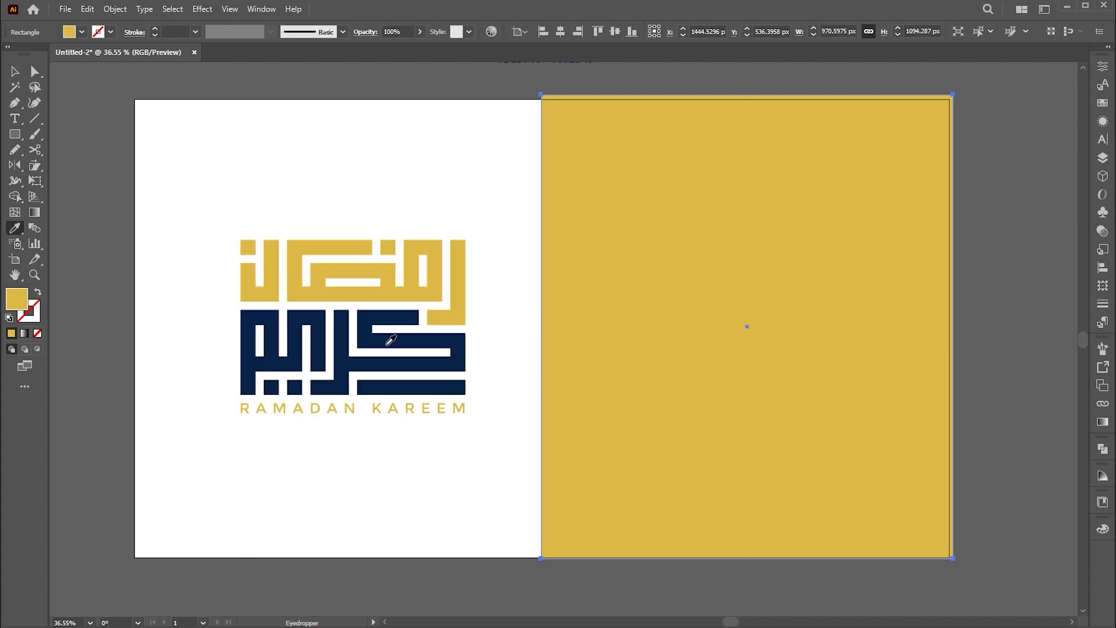
left_click(391, 343)
Place a copy of the lettering and caption over the navy rectangle at the same height and bring it to the front
left_click_drag(407, 348, 800, 350)
right_click(800, 350)
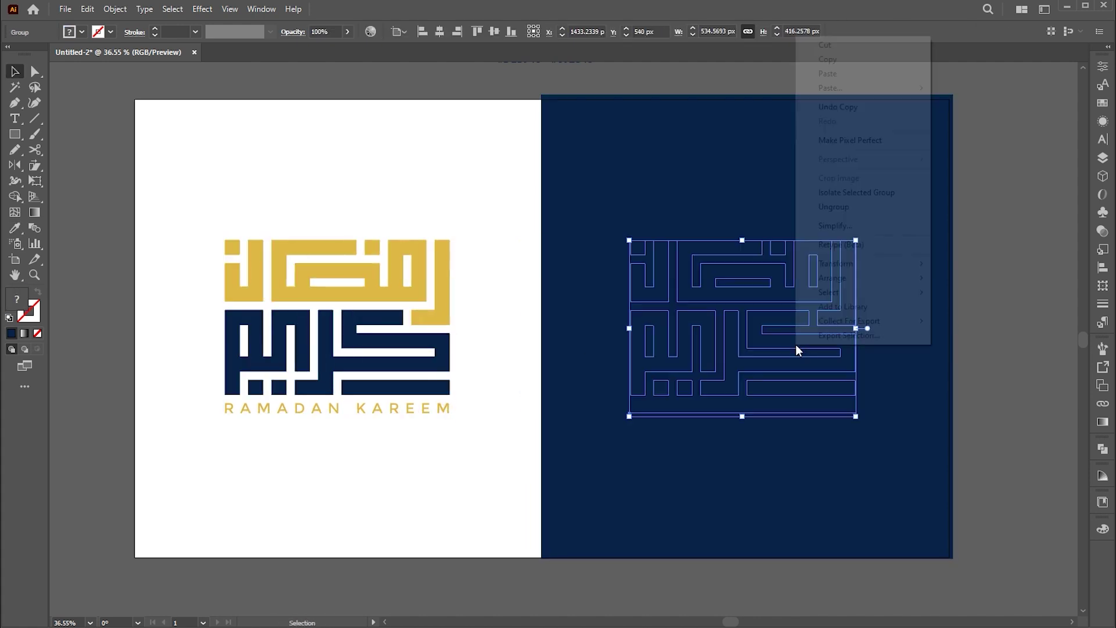
mouse_move(896, 280)
left_click(956, 282)
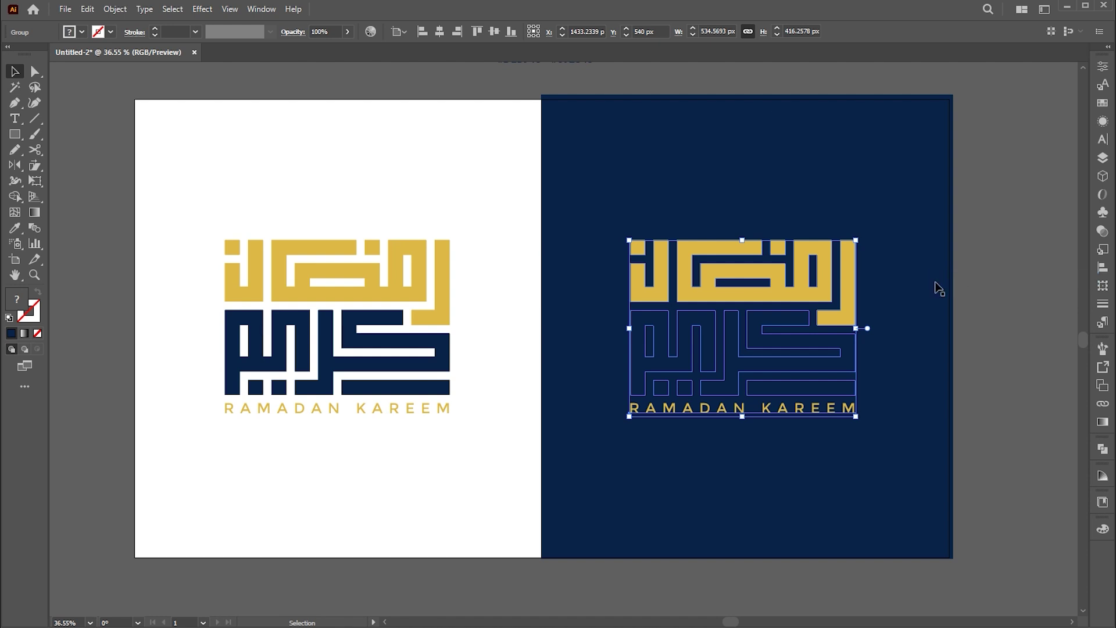
Isolate the copied group, recolor all its navy letter shapes with the white sampled from the background, and leave isolation mode
double_click(792, 345)
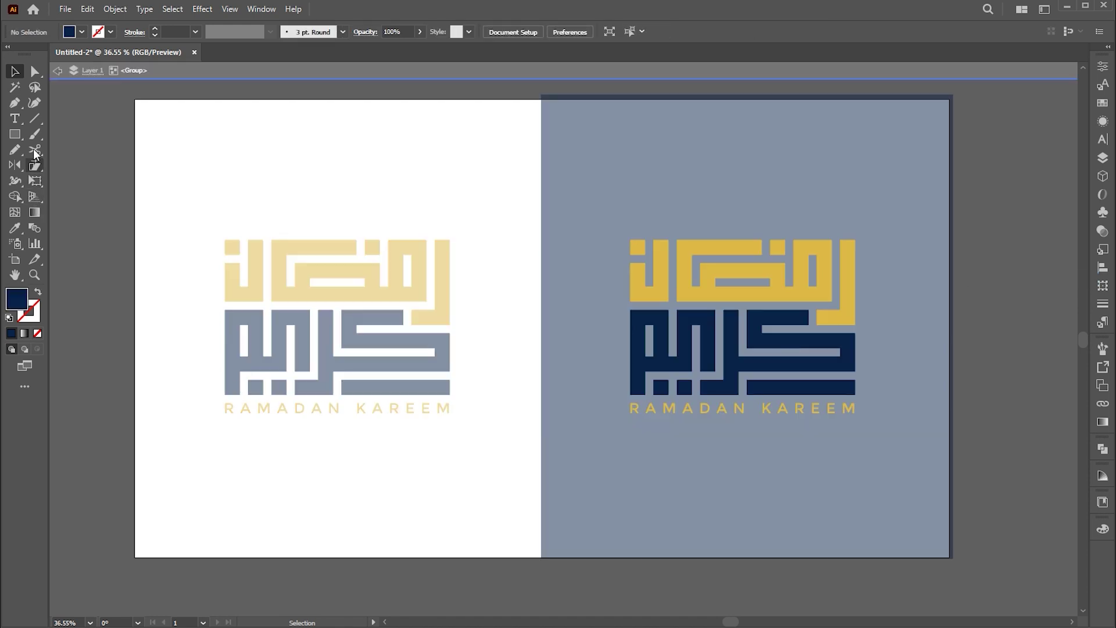
left_click(14, 90)
left_click(773, 332)
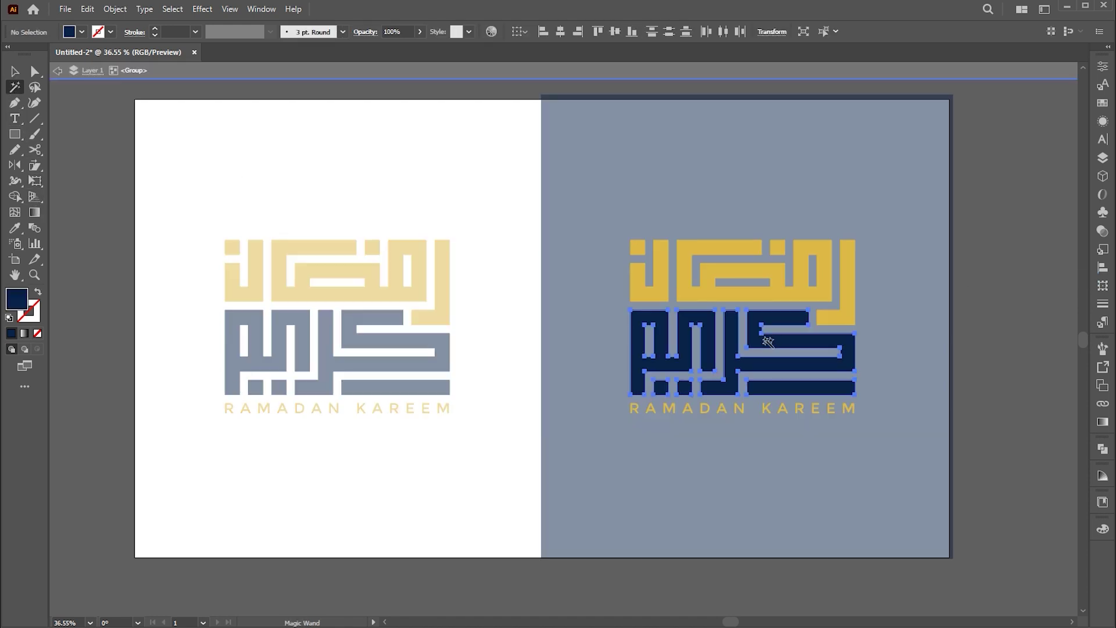
left_click(15, 150)
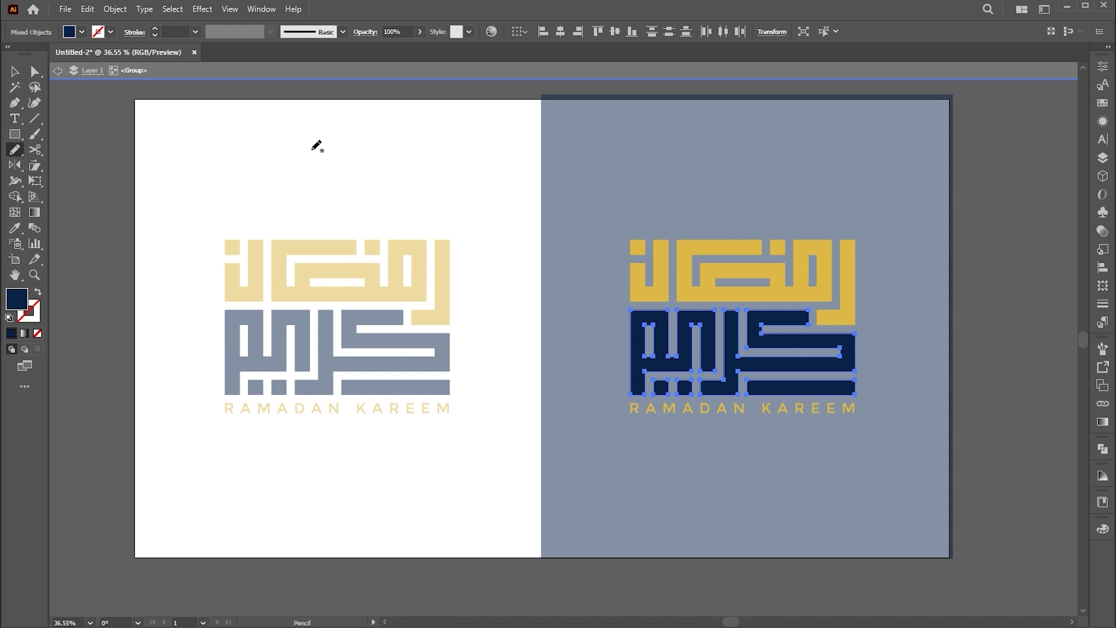
left_click(15, 229)
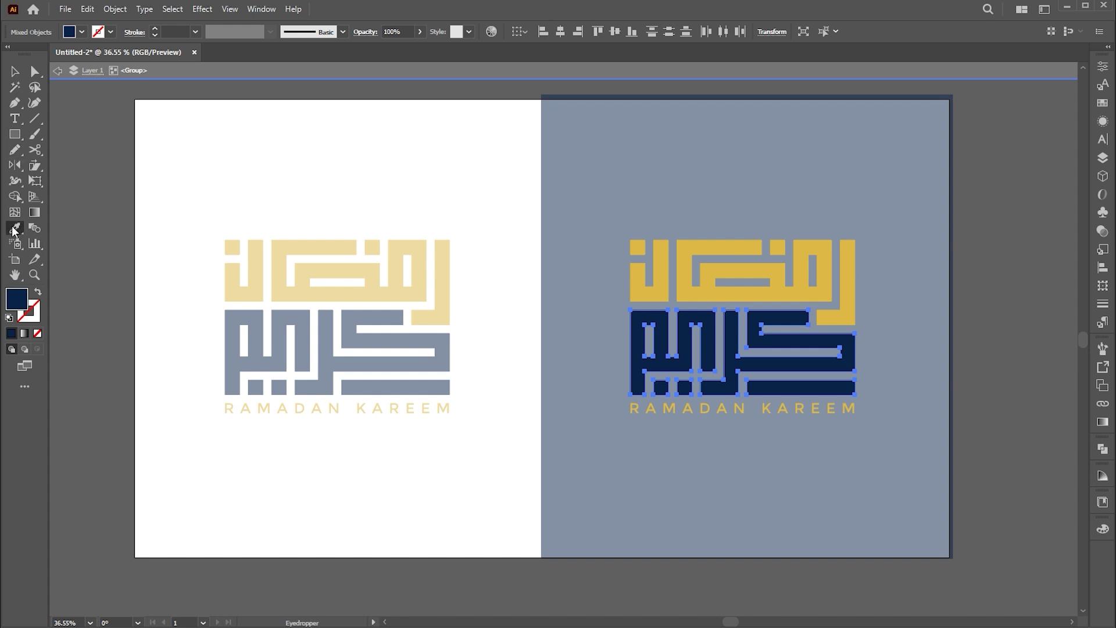
left_click(437, 196)
key("v")
double_click(456, 169)
Shift the copied lettering slightly to the right within the navy half, deselect it, and fit the artboard in view
left_click_drag(623, 222, 578, 225)
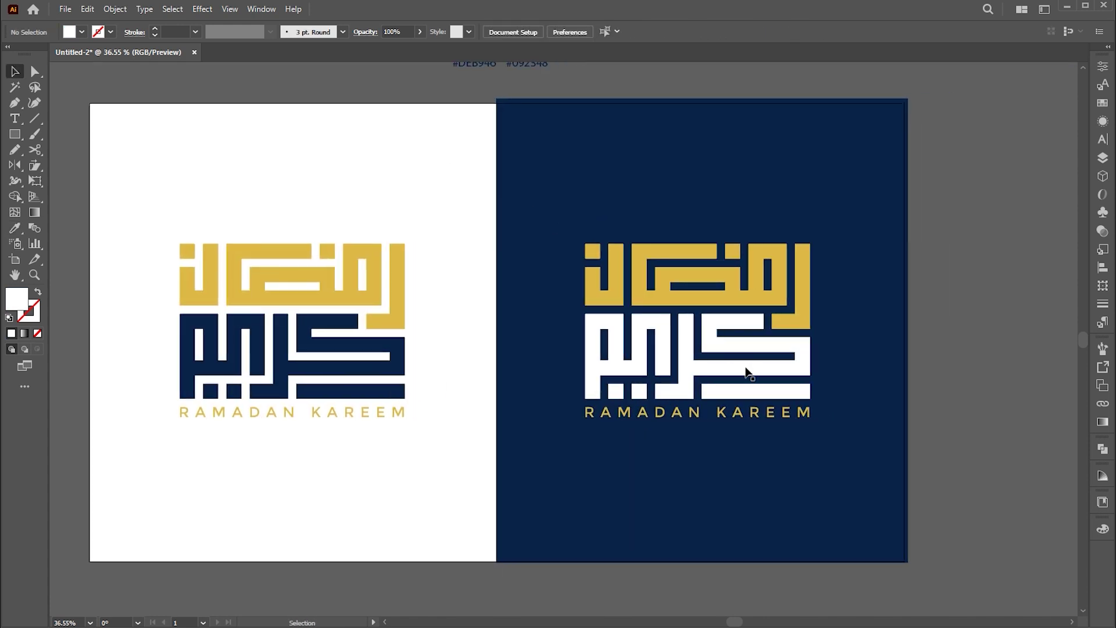
left_click_drag(747, 372, 754, 372)
left_click(348, 164)
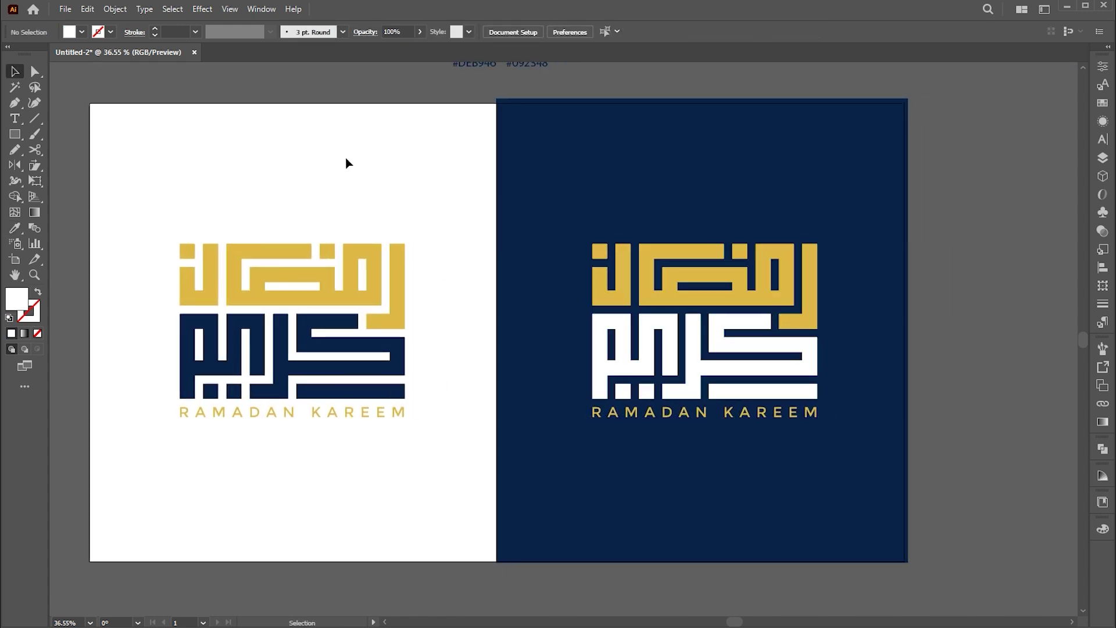
key("ctrl+alt+0")
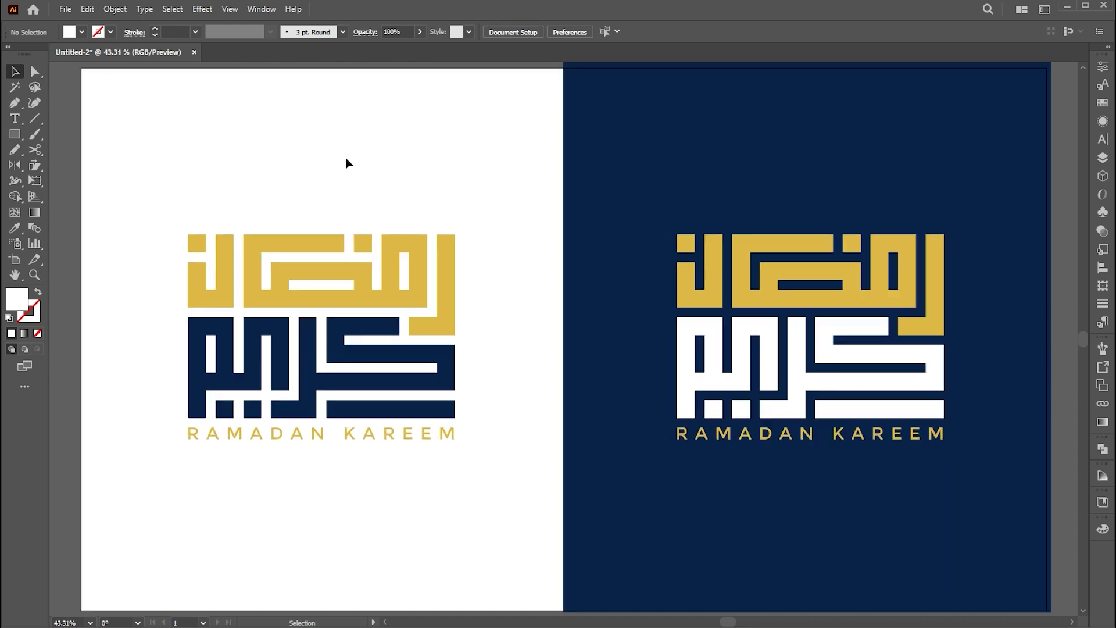